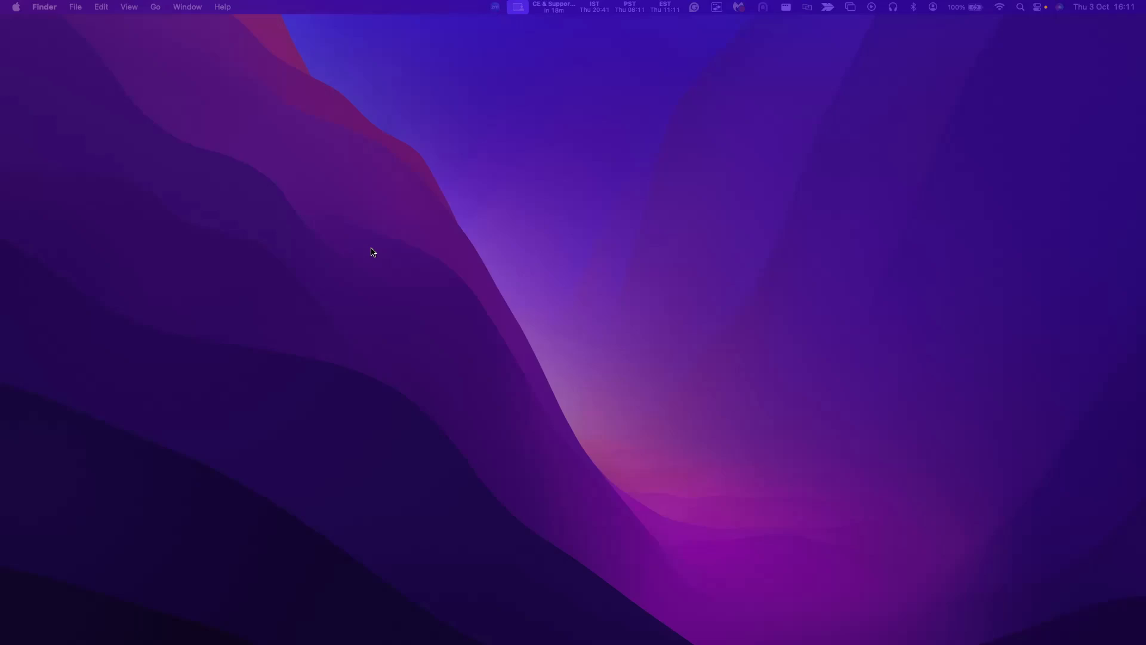
Step: Switch to the desktop Space where Chrome shows the Jira KAN-5 login issue
{"action": "key", "text": "ctrl+Right"}
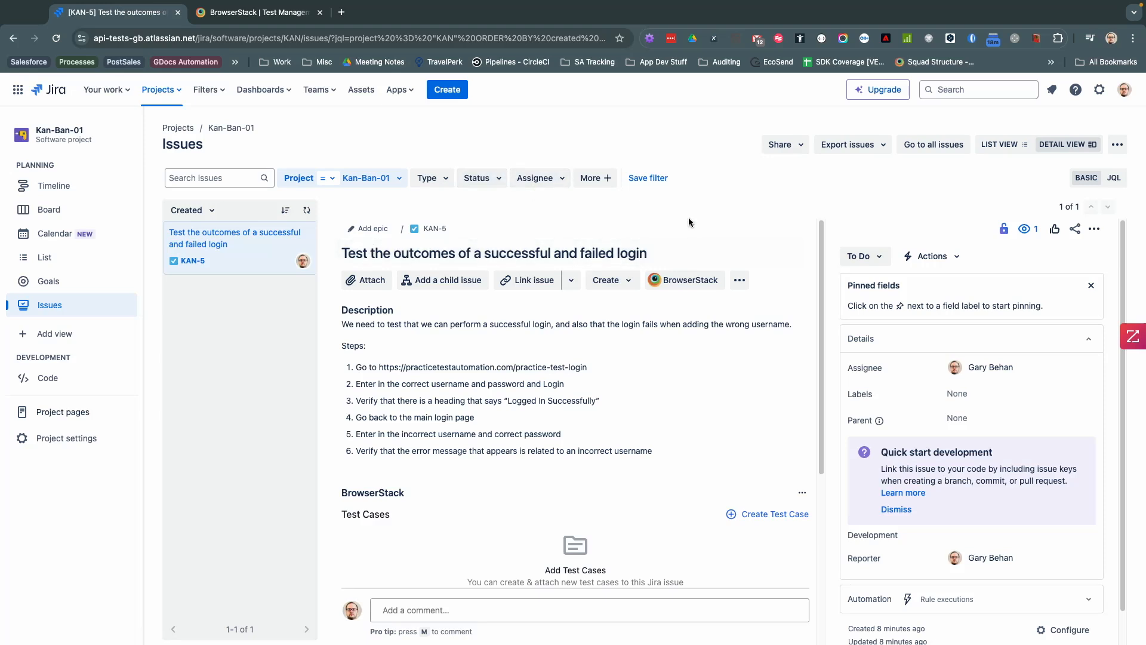
{"action": "scroll", "coordinate": [524, 273], "scroll_direction": "down", "scroll_amount": 1}
{"action": "scroll", "coordinate": [442, 286], "scroll_direction": "up", "scroll_amount": 1}
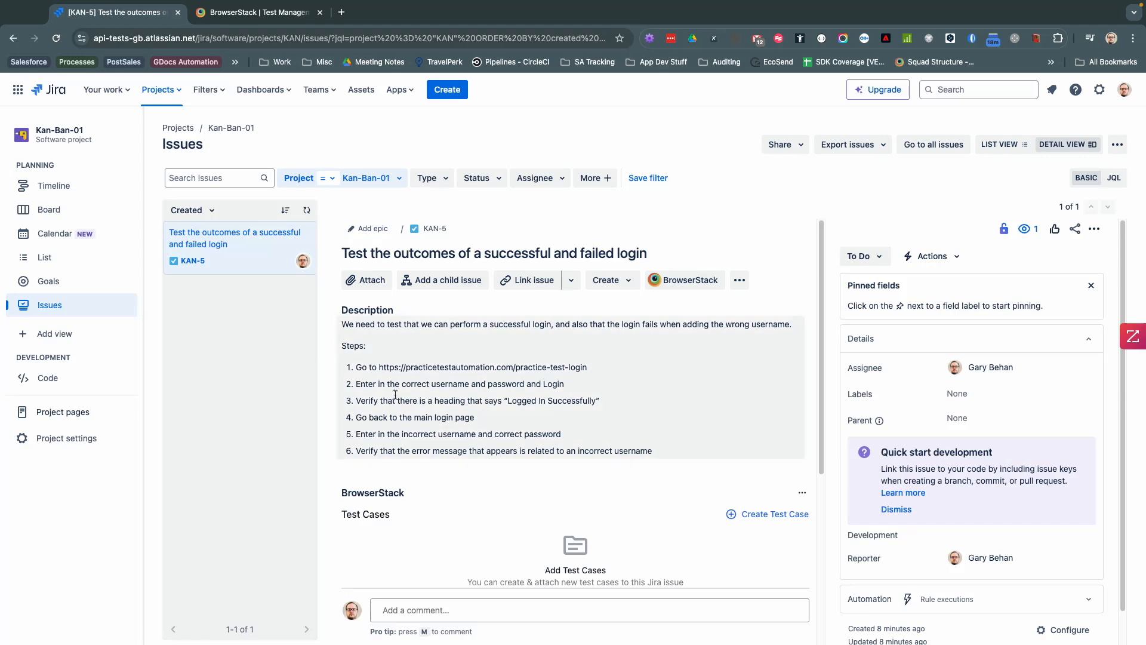
{"action": "scroll", "coordinate": [532, 414], "scroll_direction": "down", "scroll_amount": 1}
{"action": "scroll", "coordinate": [531, 411], "scroll_direction": "down", "scroll_amount": 5}
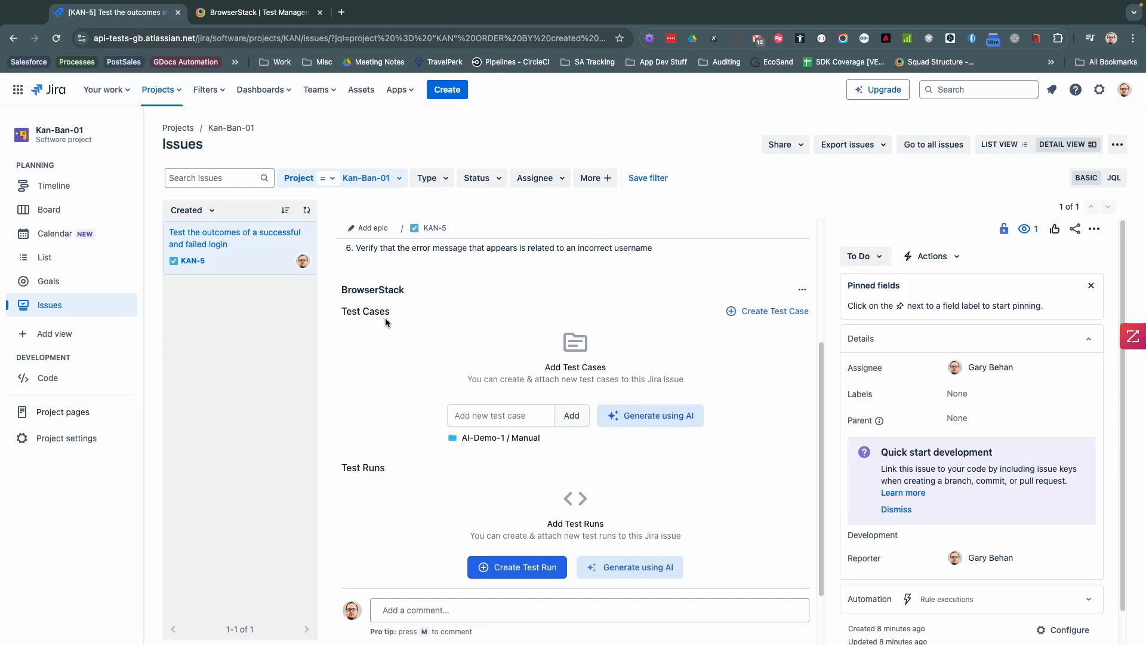
Step: Have AI generate KAN-5 test cases and open the empty AI-Demo-1 Manual folder in Test Management
{"action": "left_click", "coordinate": [643, 418]}
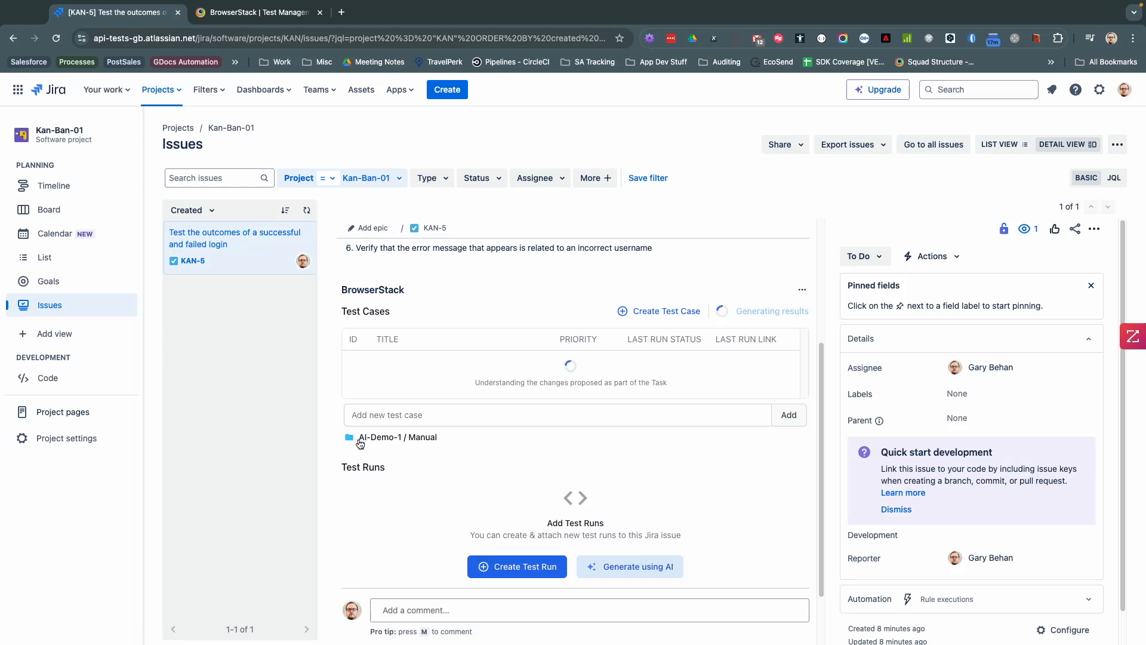
{"action": "left_click", "coordinate": [426, 442]}
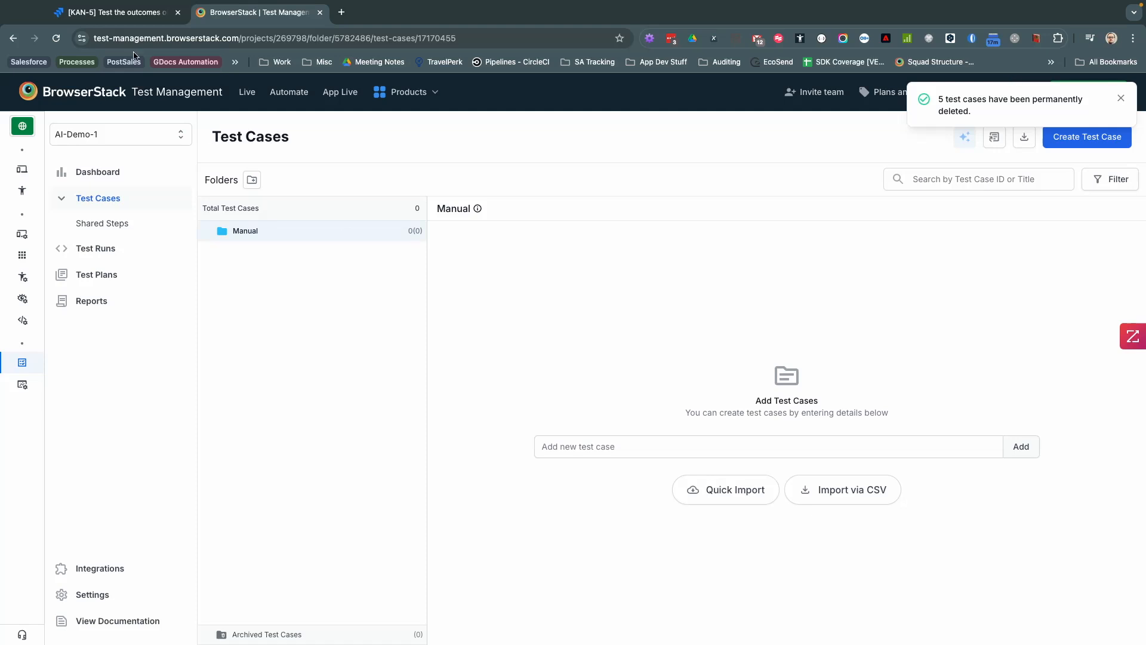
Step: Return to Jira KAN-5 to see its three AI-suggested login test cases
{"action": "left_click", "coordinate": [113, 11]}
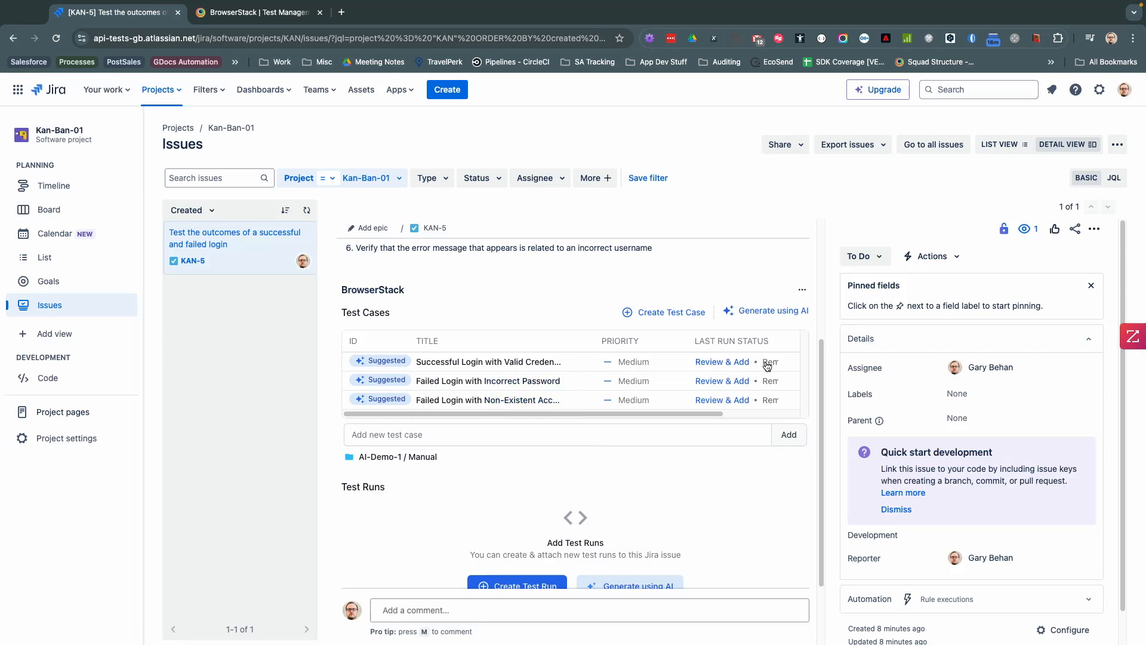
Step: Review the 'Successful Login with Valid Credentials' suggestion and add it as test case TC-545342
{"action": "left_click_drag", "start_coordinate": [711, 411], "coordinate": [665, 413]}
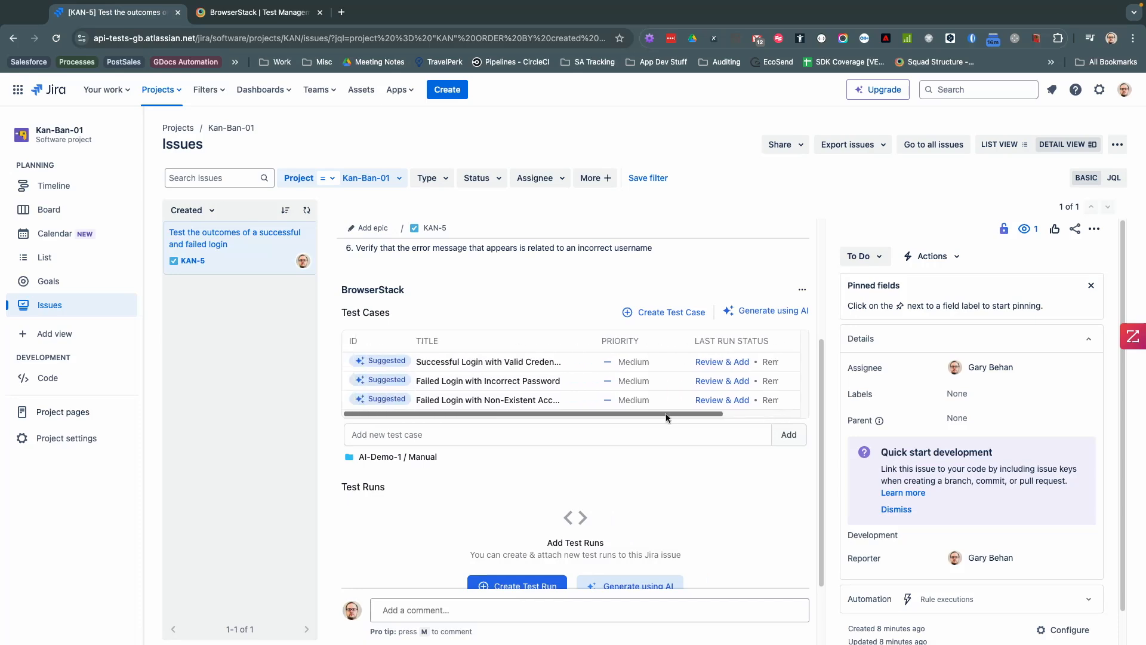
{"action": "left_click", "coordinate": [732, 360]}
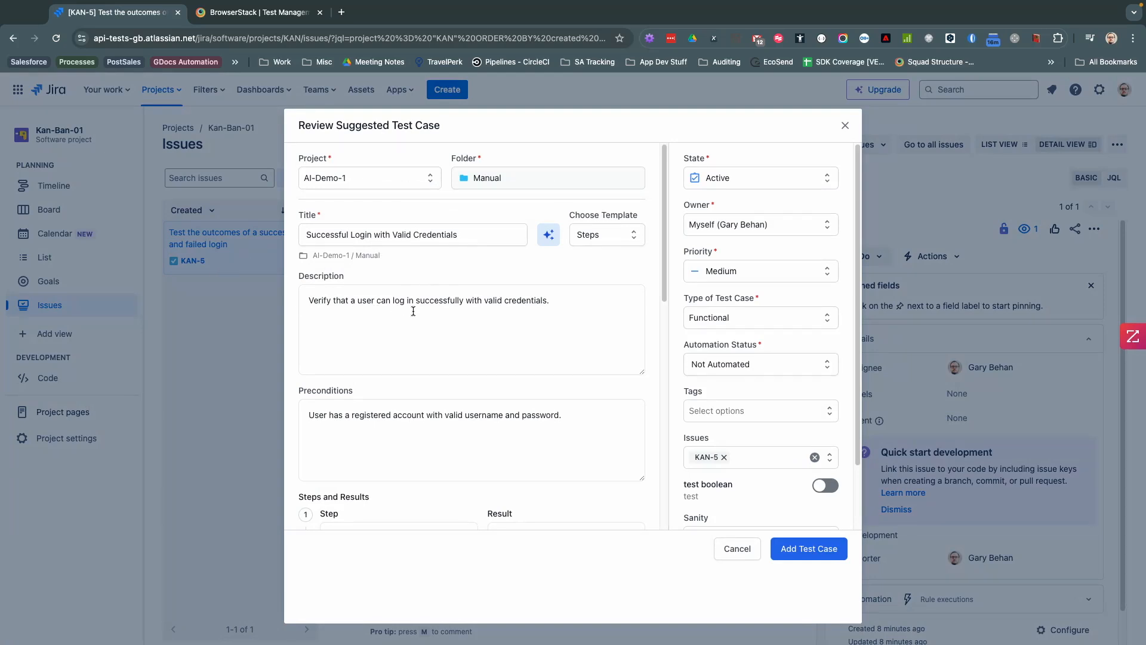
{"action": "scroll", "coordinate": [420, 409], "scroll_direction": "down", "scroll_amount": 5}
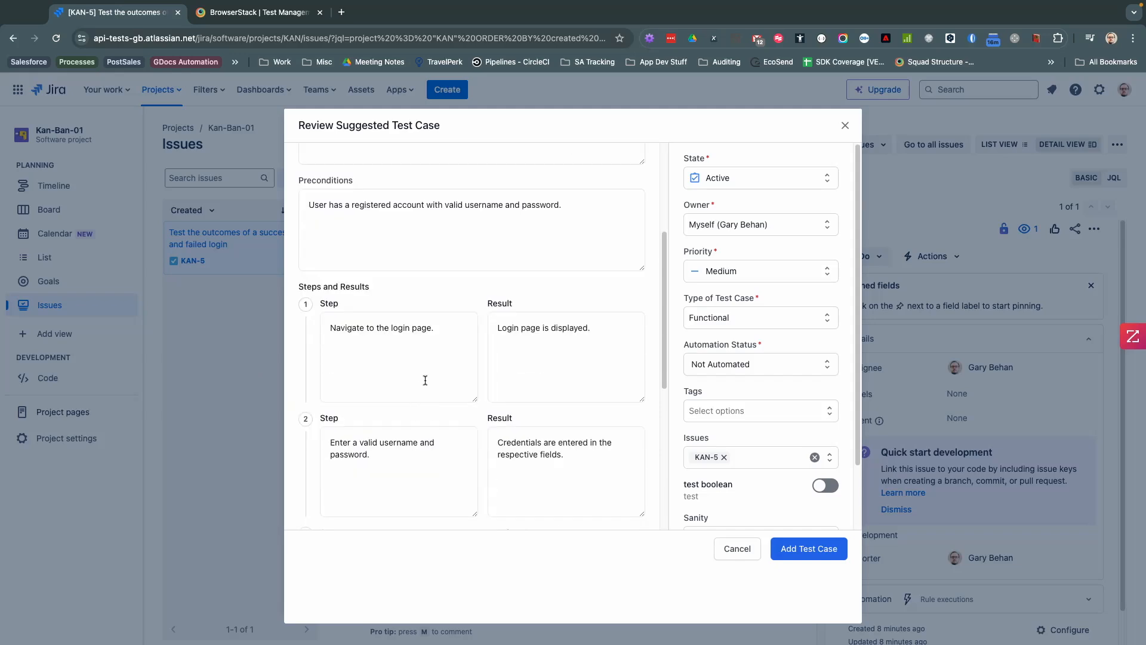
{"action": "scroll", "coordinate": [425, 380], "scroll_direction": "down", "scroll_amount": 5}
{"action": "scroll", "coordinate": [481, 353], "scroll_direction": "up", "scroll_amount": 10}
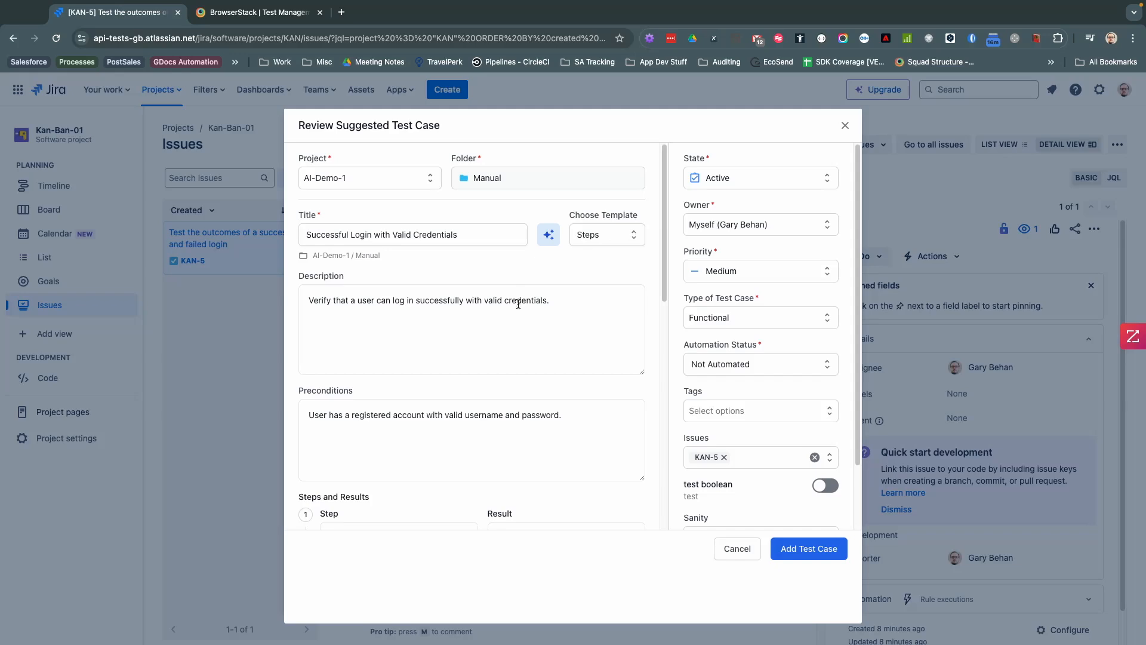
{"action": "left_click", "coordinate": [810, 553]}
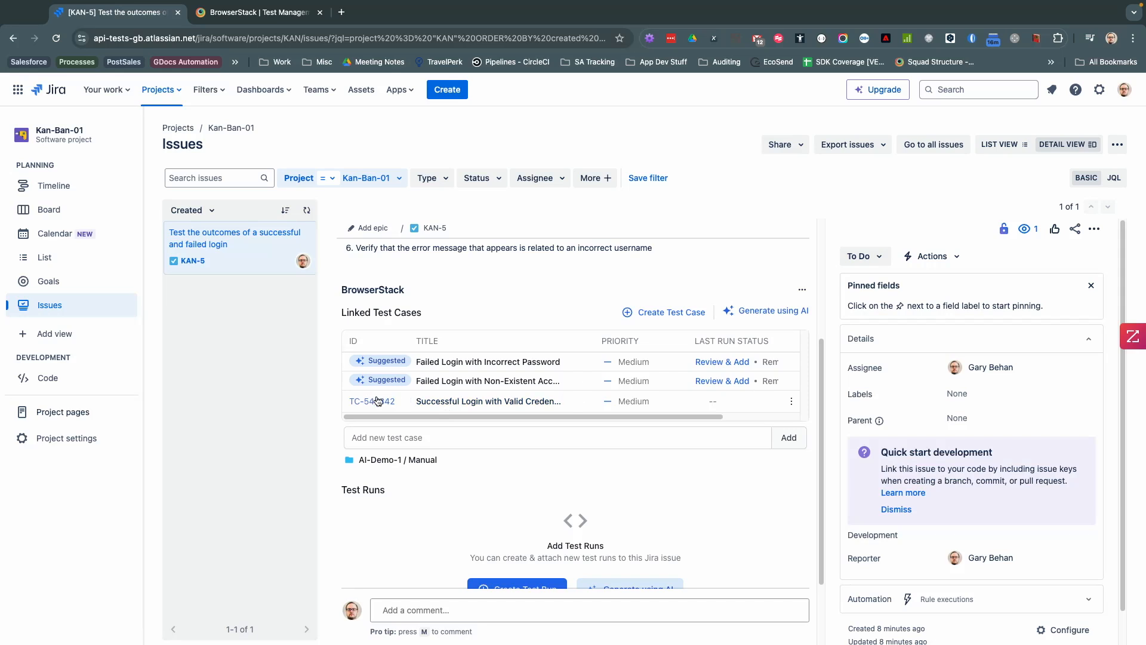
Step: Confirm AI-Demo-1's Manual folder lists the valid-credentials case, then review the incorrect-password suggestion
{"action": "left_click", "coordinate": [229, 13]}
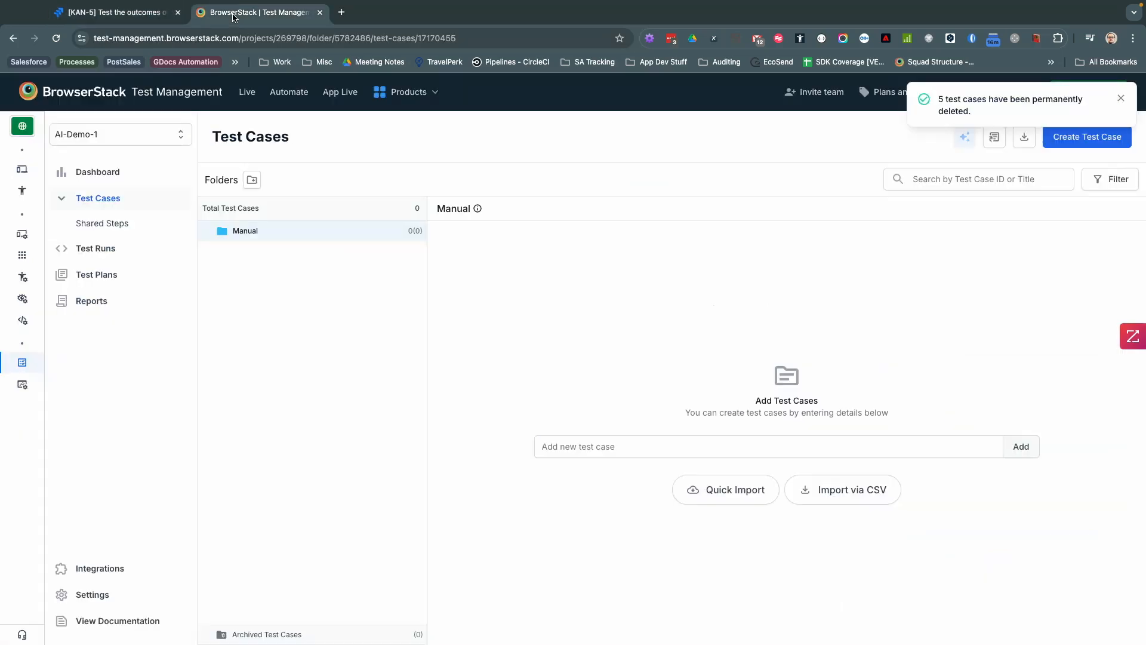
{"action": "key", "text": "super+r"}
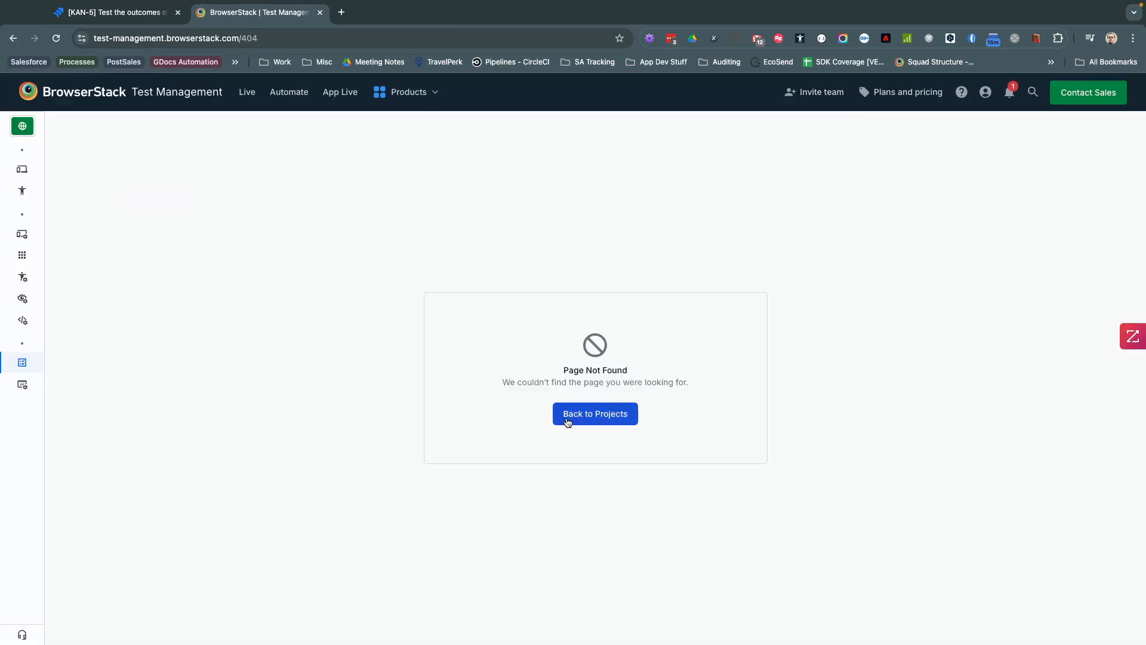
{"action": "left_click", "coordinate": [579, 413]}
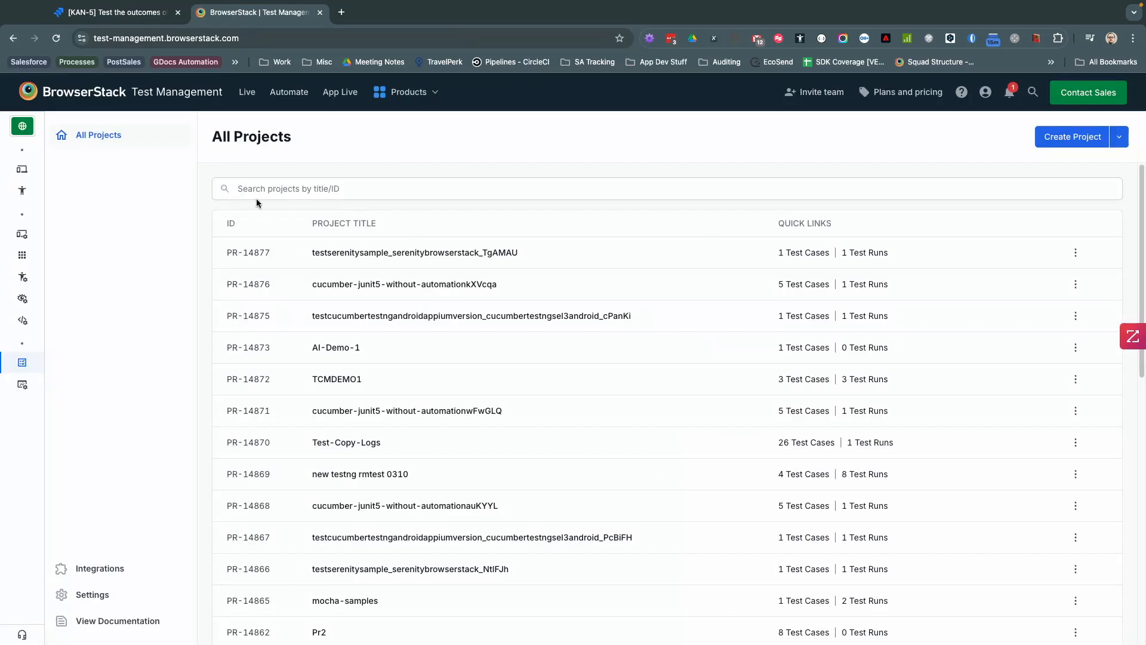
{"action": "left_click", "coordinate": [335, 347]}
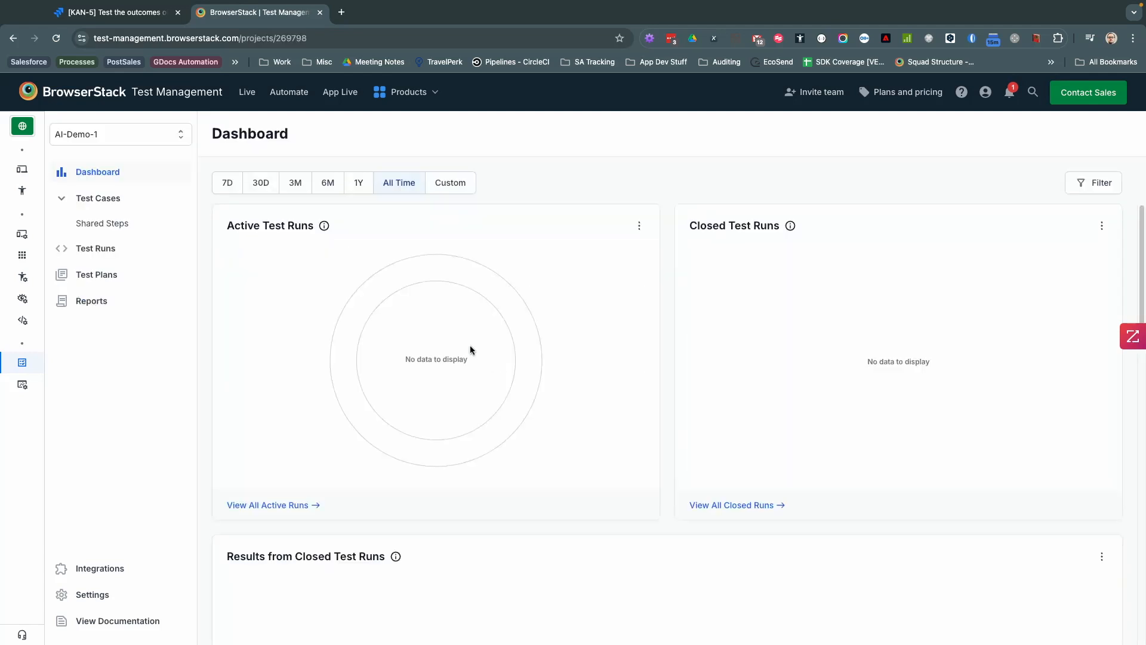
{"action": "left_click", "coordinate": [130, 198]}
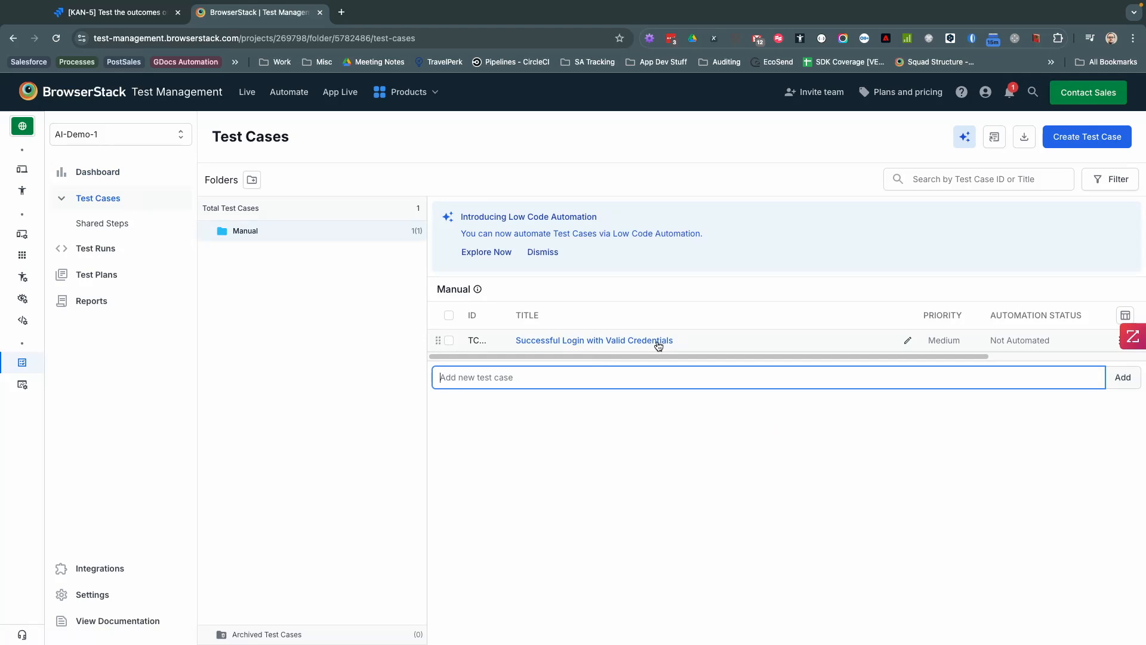
{"action": "left_click", "coordinate": [112, 14]}
{"action": "left_click", "coordinate": [721, 362]}
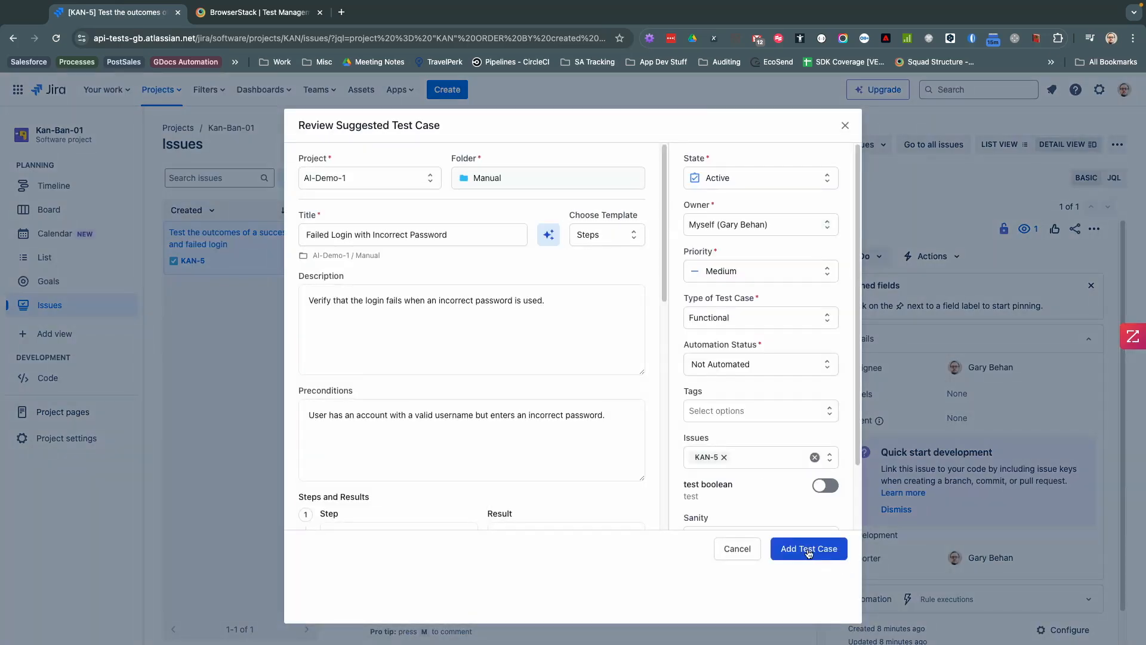
Step: Add the incorrect-password and non-existent-account suggestions as test cases linked to KAN-5
{"action": "left_click", "coordinate": [807, 547]}
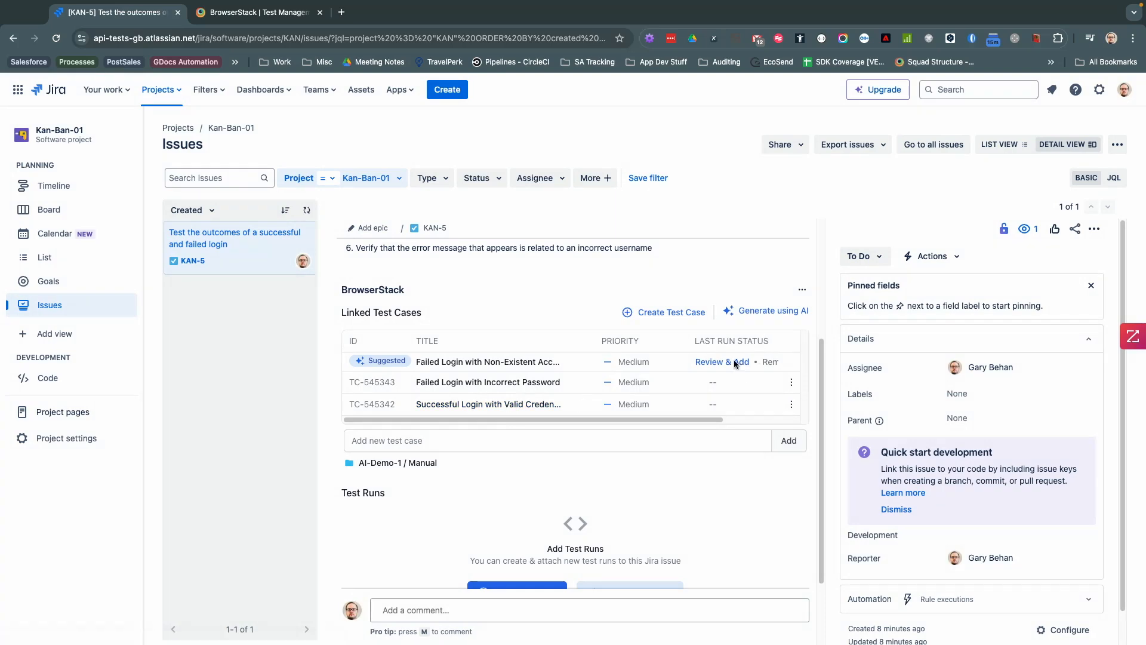
{"action": "left_click", "coordinate": [733, 361]}
{"action": "left_click", "coordinate": [820, 550]}
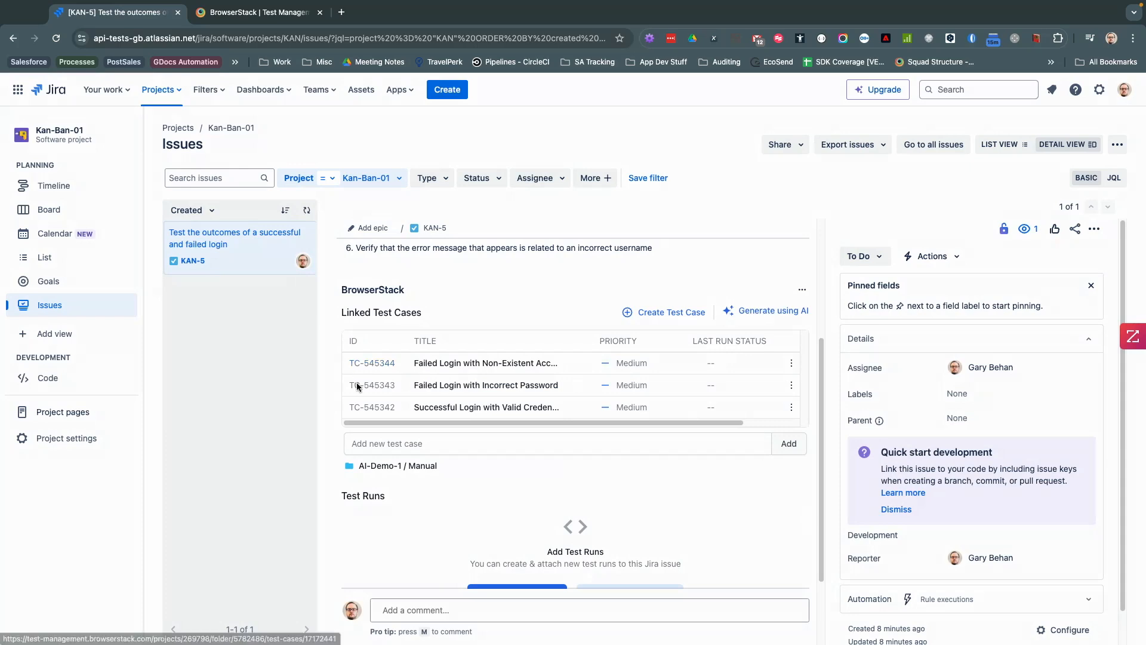
{"action": "scroll", "coordinate": [450, 323], "scroll_direction": "up", "scroll_amount": 4}
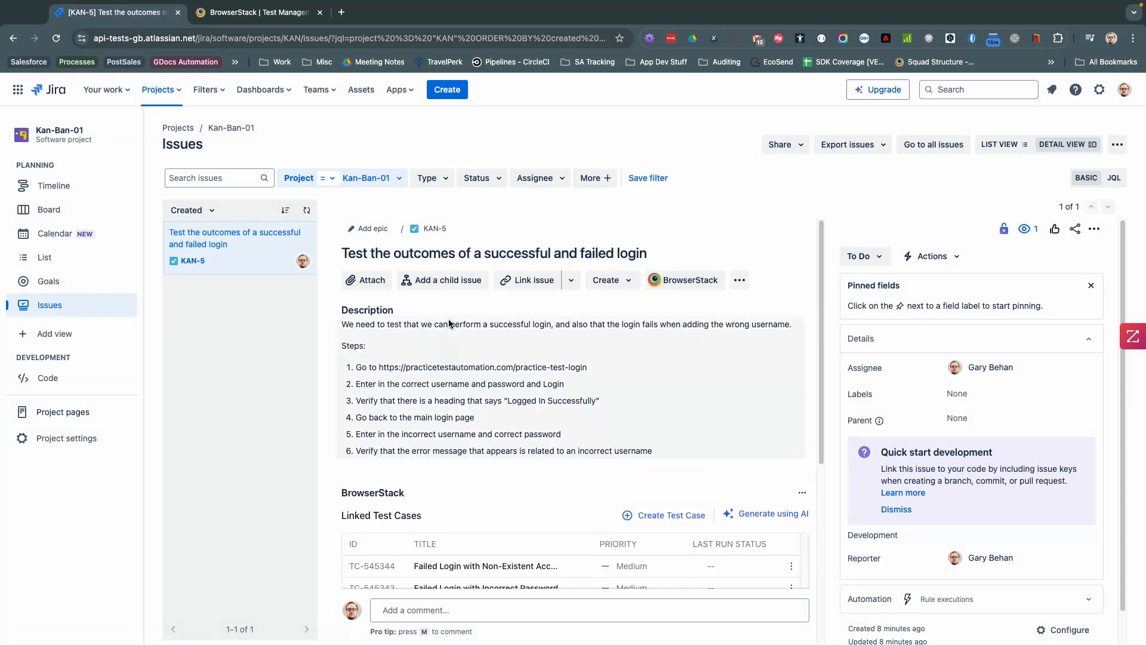
{"action": "scroll", "coordinate": [505, 367], "scroll_direction": "down", "scroll_amount": 3}
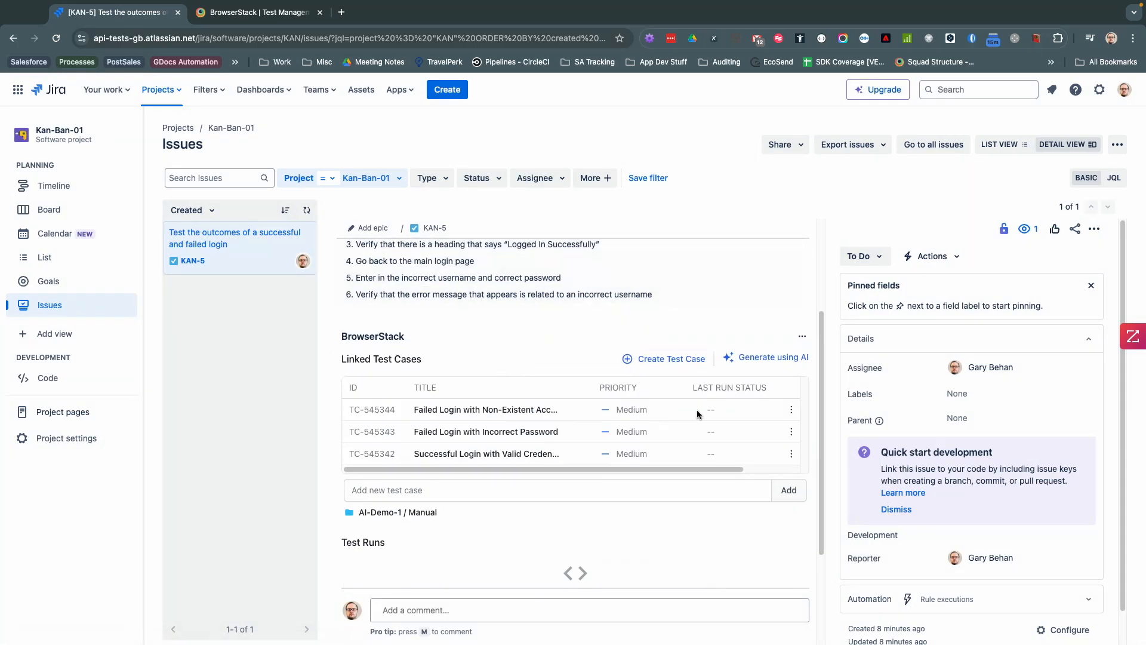
{"action": "left_click_drag", "start_coordinate": [693, 469], "coordinate": [748, 469]}
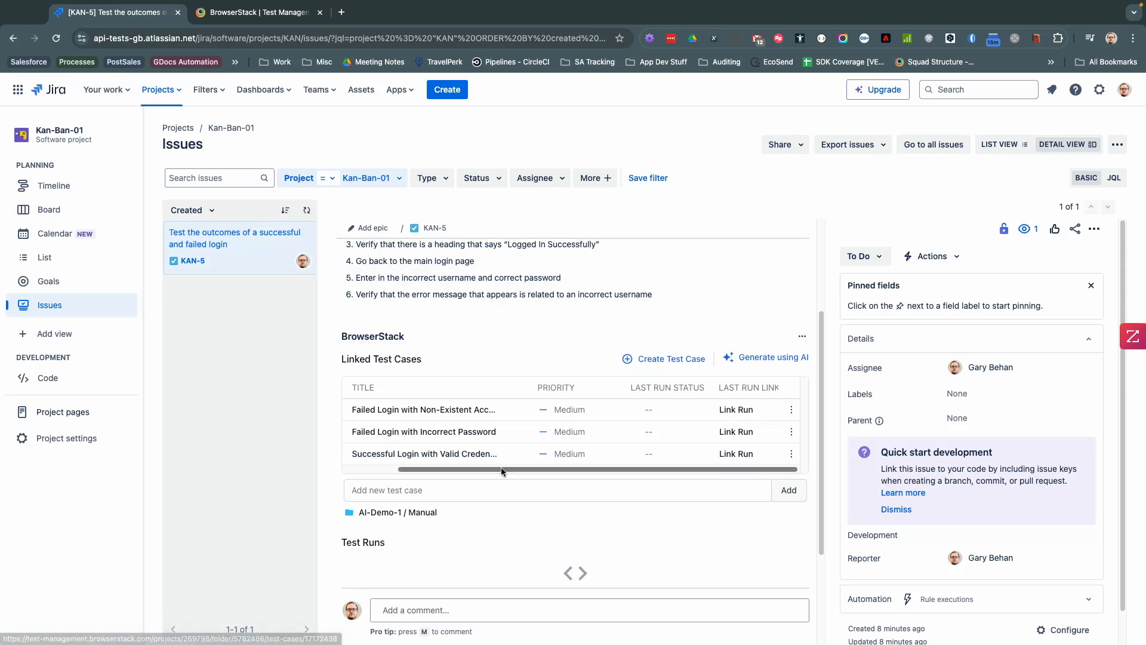
{"action": "left_click_drag", "start_coordinate": [502, 470], "coordinate": [427, 480]}
{"action": "scroll", "coordinate": [458, 382], "scroll_direction": "up", "scroll_amount": 3}
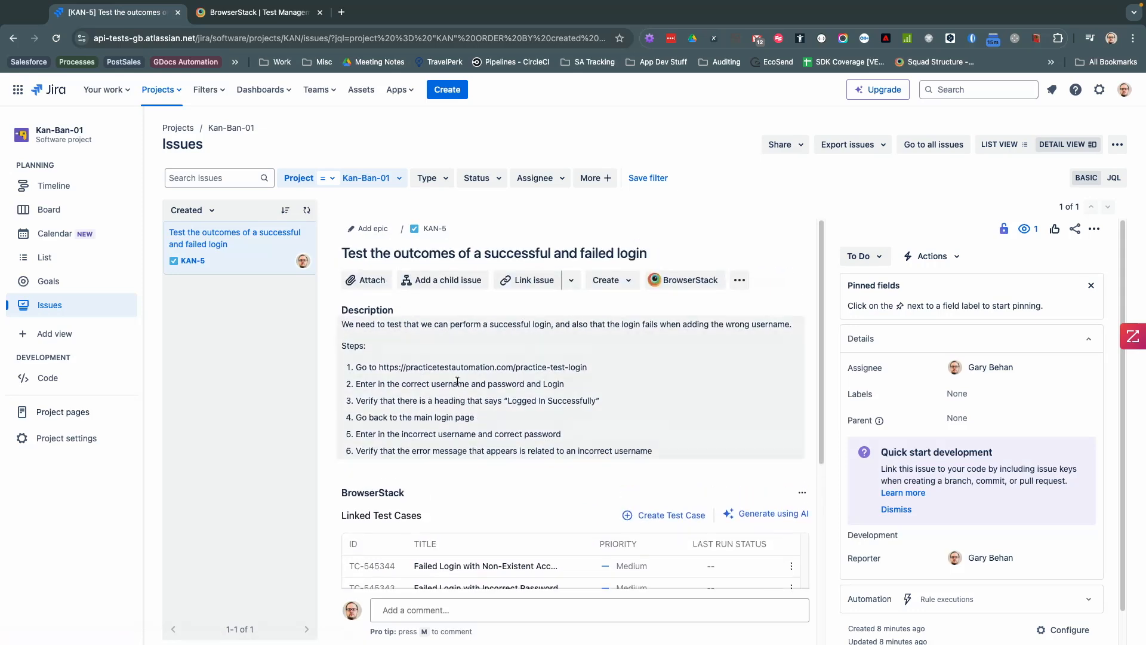
Step: Start a new test case in BrowserStack's Manual folder with a new Jira requirement
{"action": "left_click", "coordinate": [280, 14]}
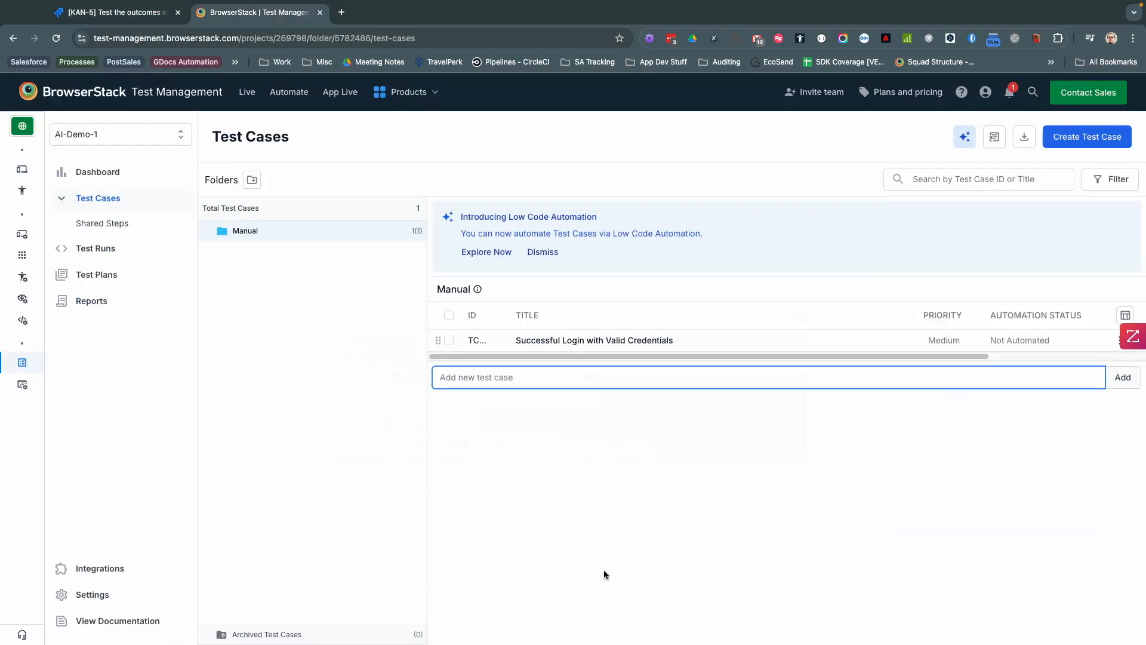
{"action": "left_click", "coordinate": [1074, 136]}
{"action": "scroll", "coordinate": [923, 511], "scroll_direction": "down", "scroll_amount": 2}
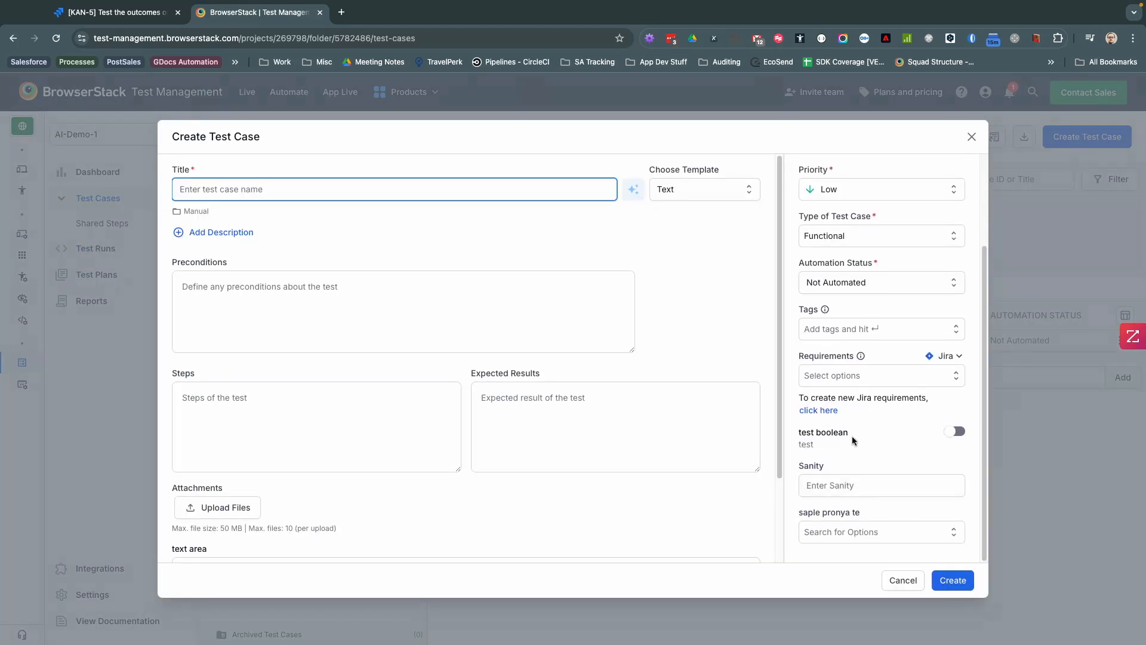
{"action": "left_click", "coordinate": [828, 411]}
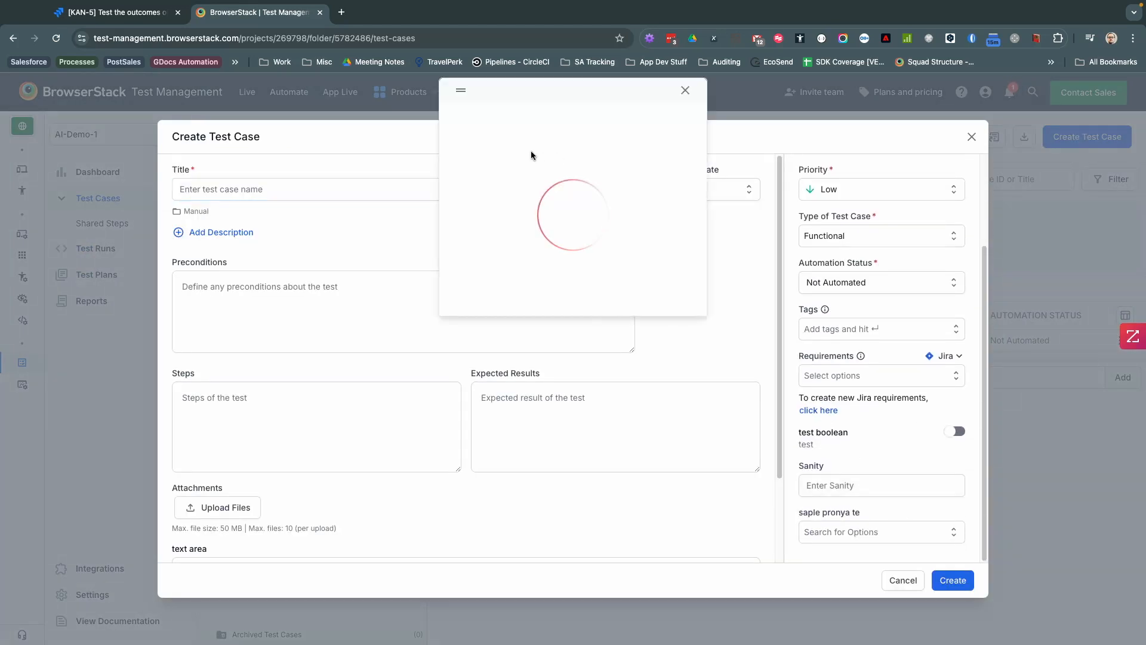
Step: Set the new Jira issue to project Kan-Ban-01, type Task, assigned to the only listed user
{"action": "left_click", "coordinate": [497, 180]}
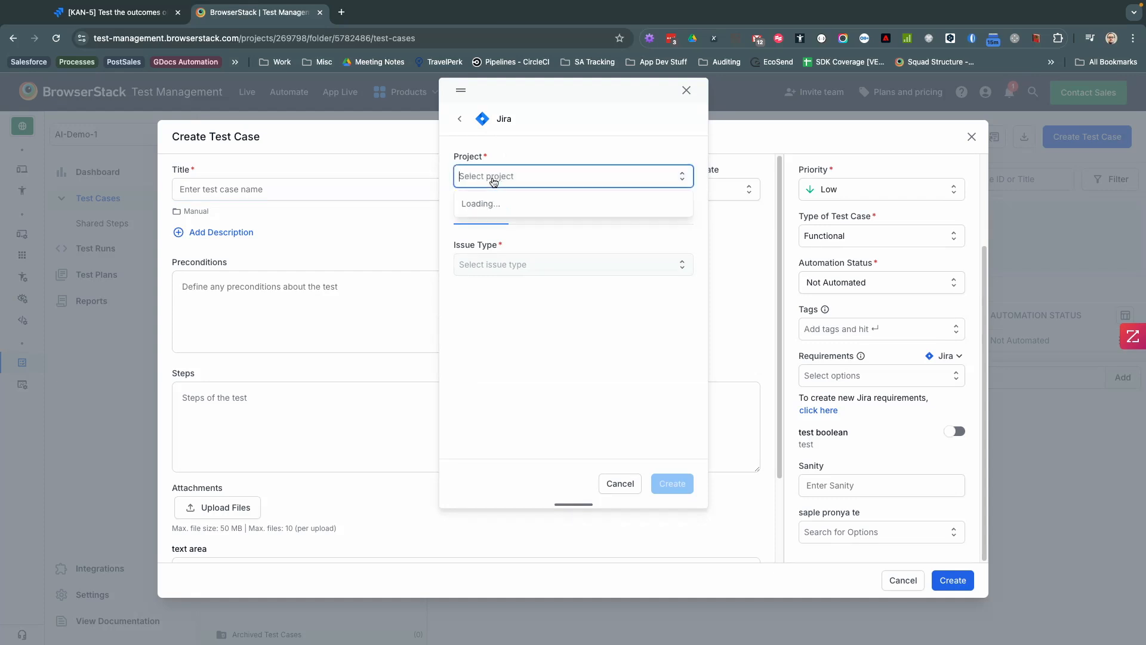
{"action": "left_click", "coordinate": [517, 206]}
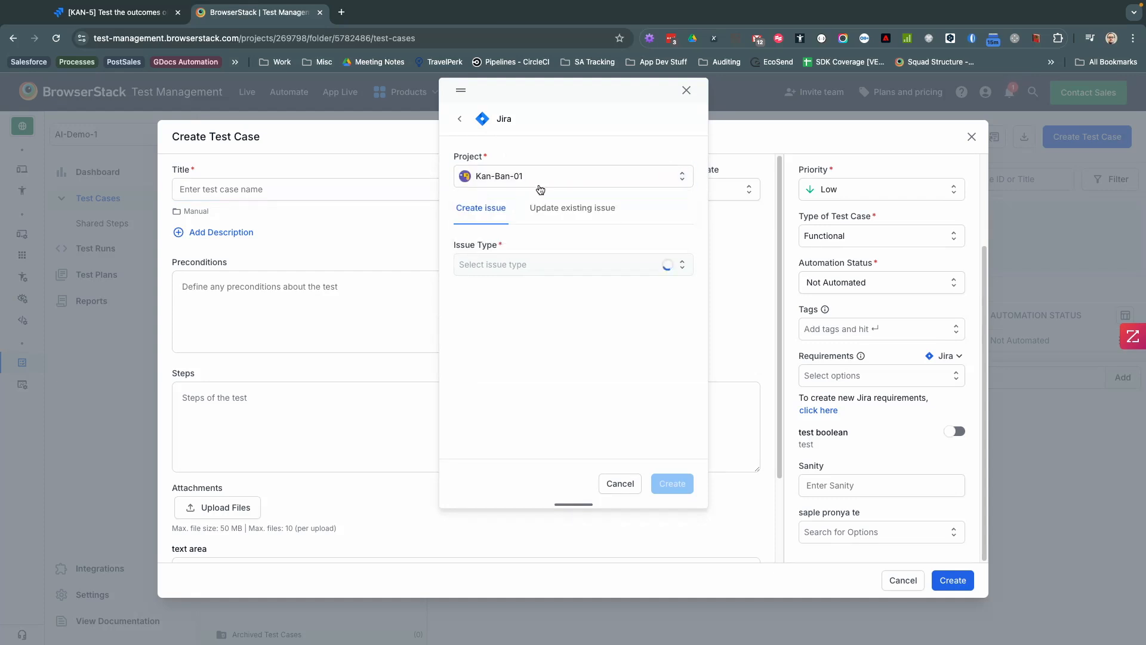
{"action": "left_click", "coordinate": [516, 264]}
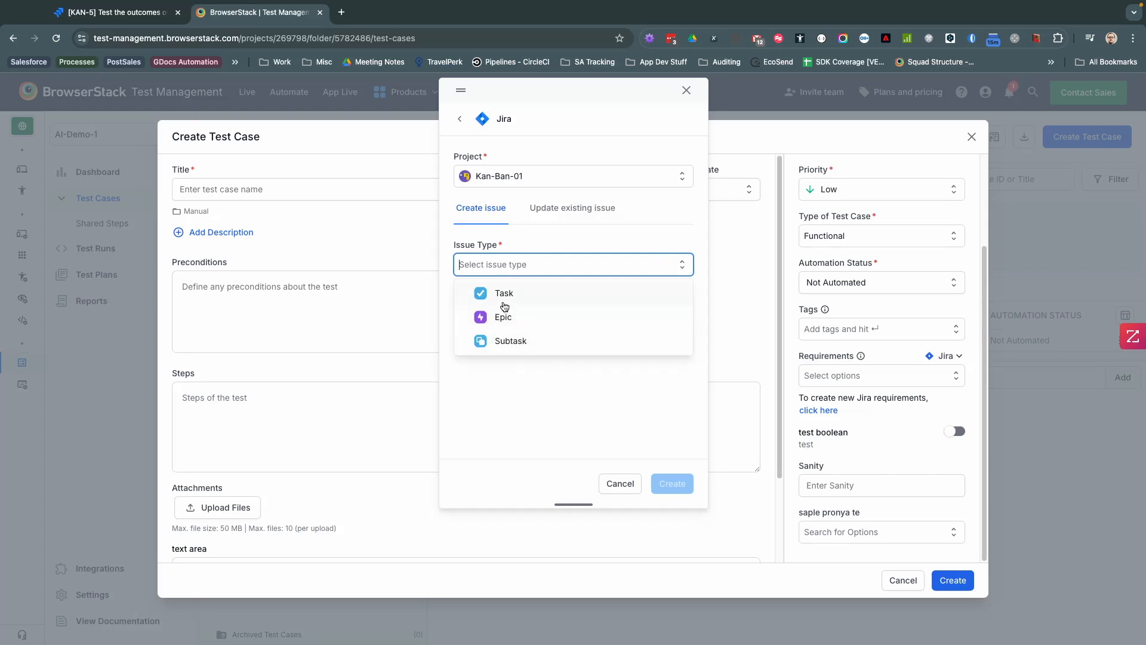
{"action": "left_click", "coordinate": [502, 293]}
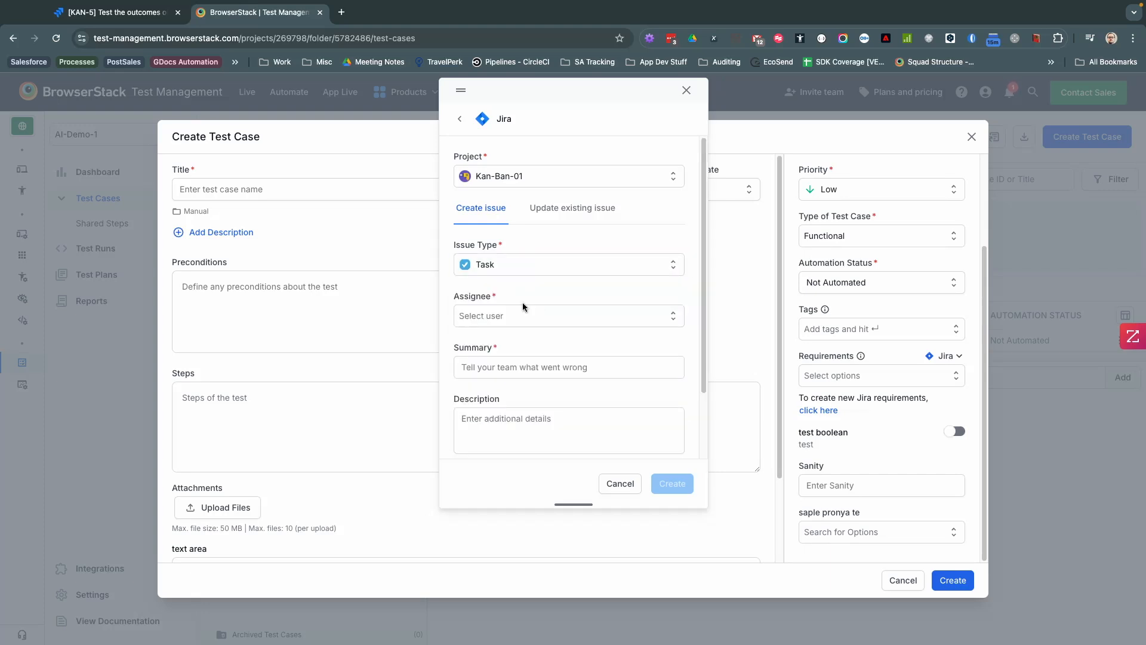
{"action": "left_click", "coordinate": [512, 317]}
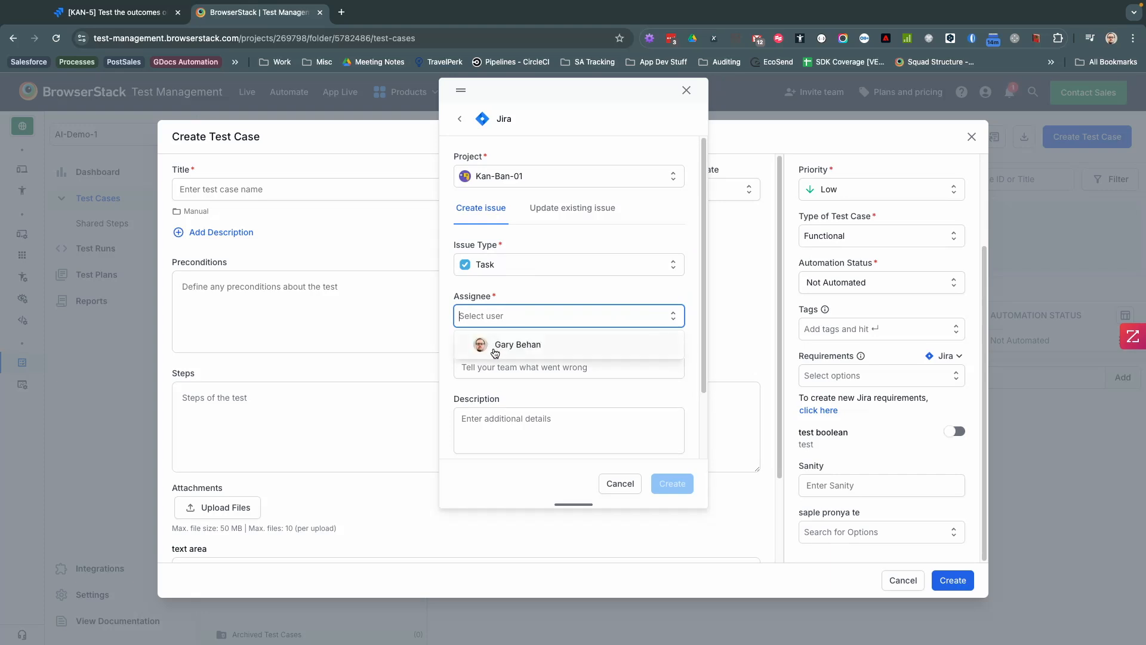
{"action": "left_click", "coordinate": [498, 344]}
Step: Use 'The login was not successful with correct credential' as summary and description, set reporter, create KAN-6
{"action": "left_click", "coordinate": [513, 360]}
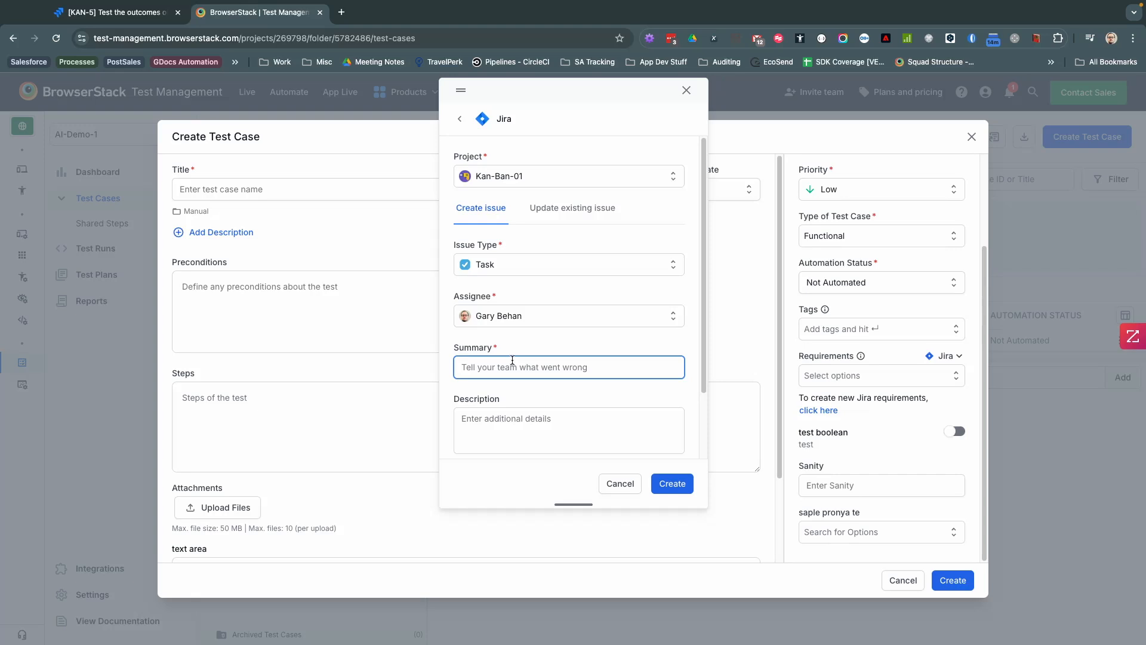
{"action": "type", "text": "The login was not successful with cor"}
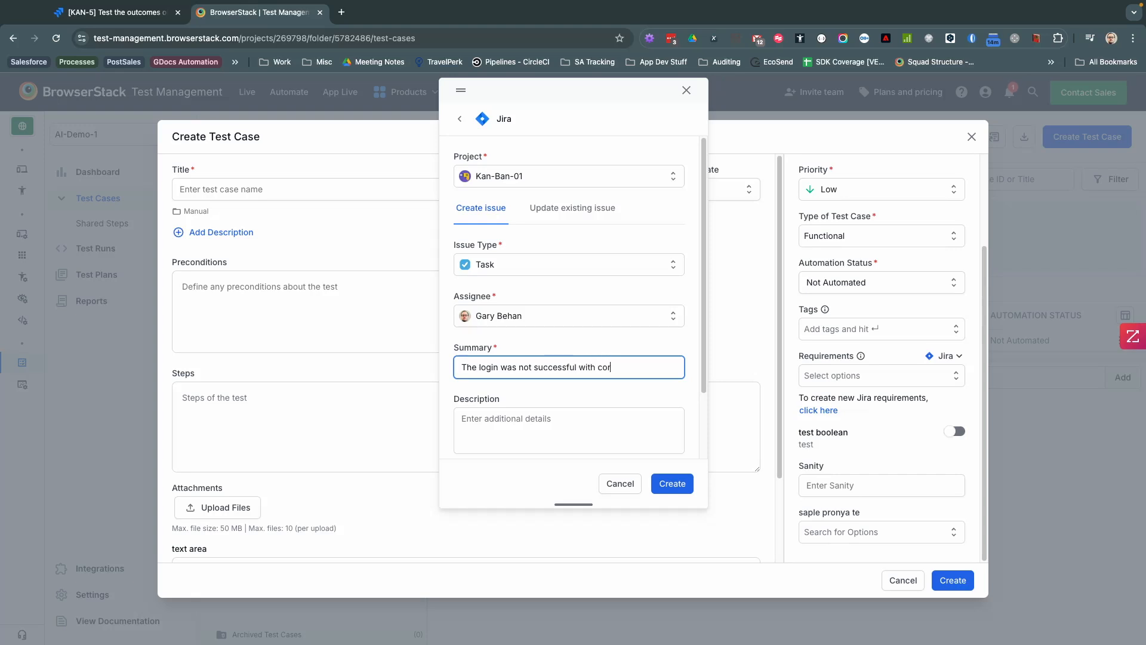
{"action": "type", "text": "rect credentials"}
{"action": "key", "text": "super+a"}
{"action": "key", "text": "super+c"}
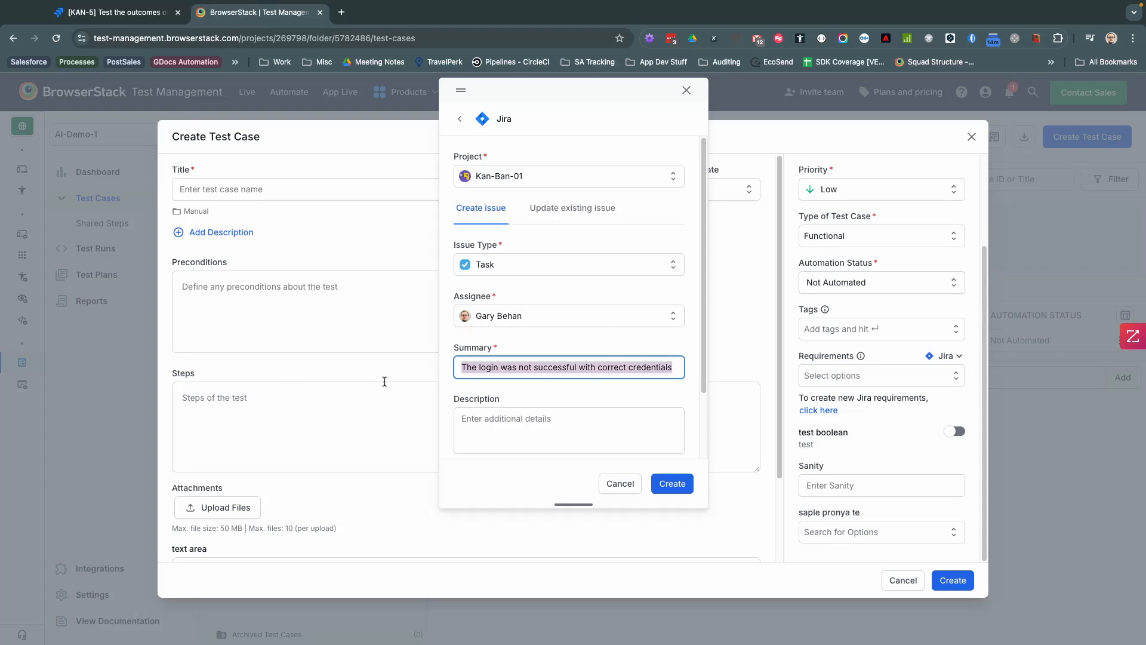
{"action": "key", "text": "Tab"}
{"action": "key", "text": "super+v"}
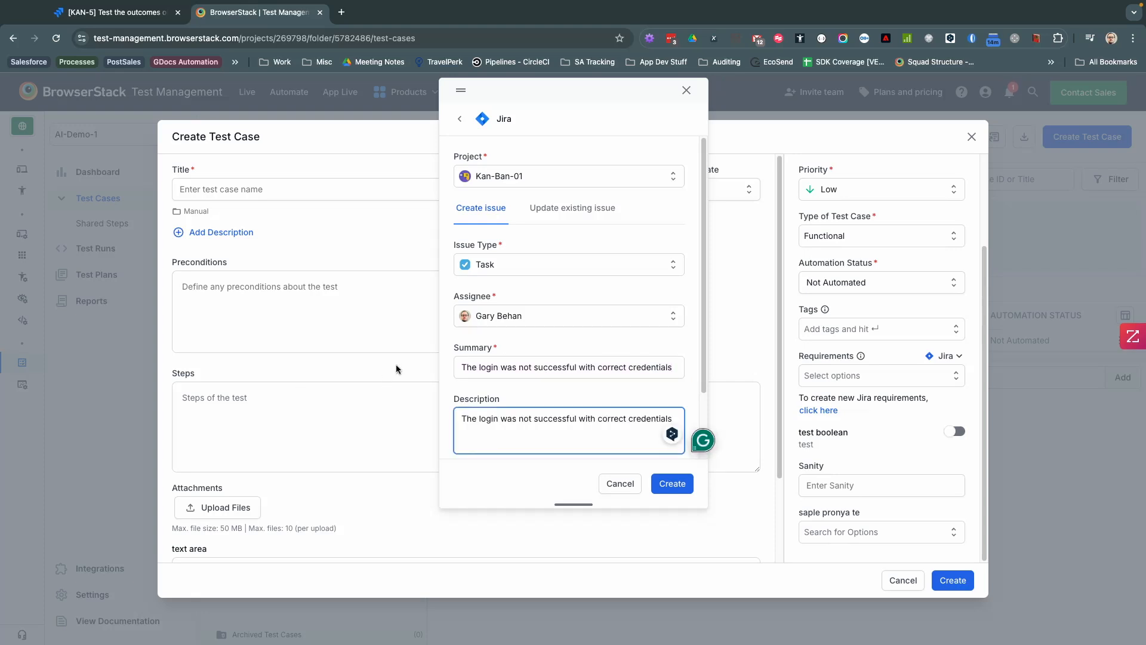
{"action": "scroll", "coordinate": [609, 388], "scroll_direction": "down", "scroll_amount": 3}
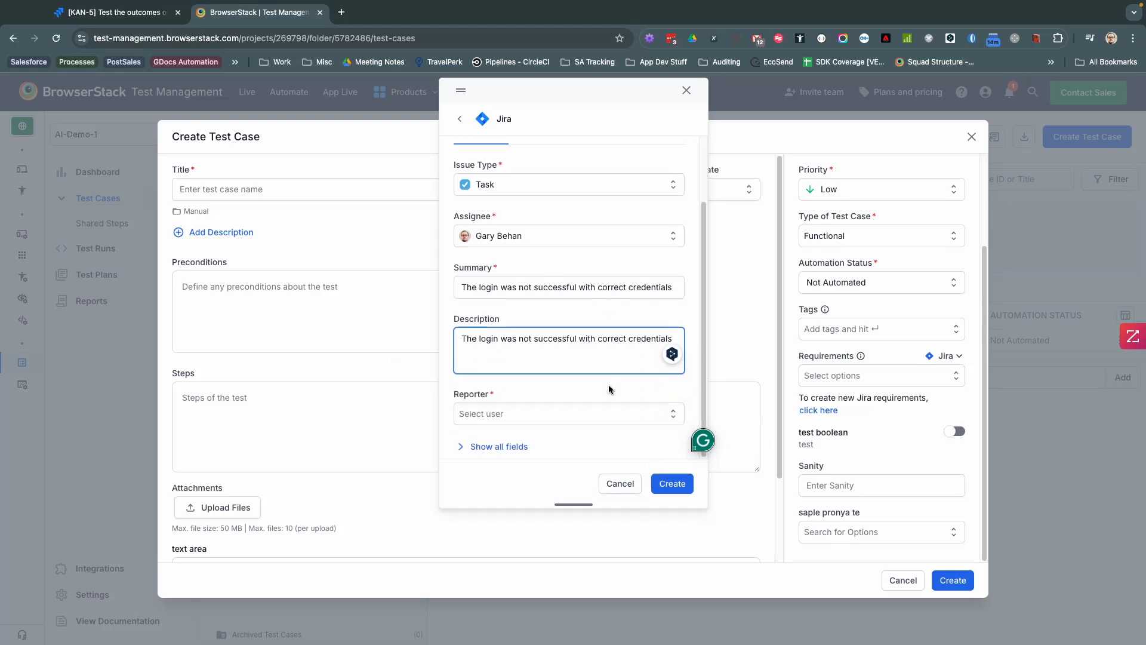
{"action": "left_click", "coordinate": [532, 413]}
{"action": "left_click", "coordinate": [492, 437]}
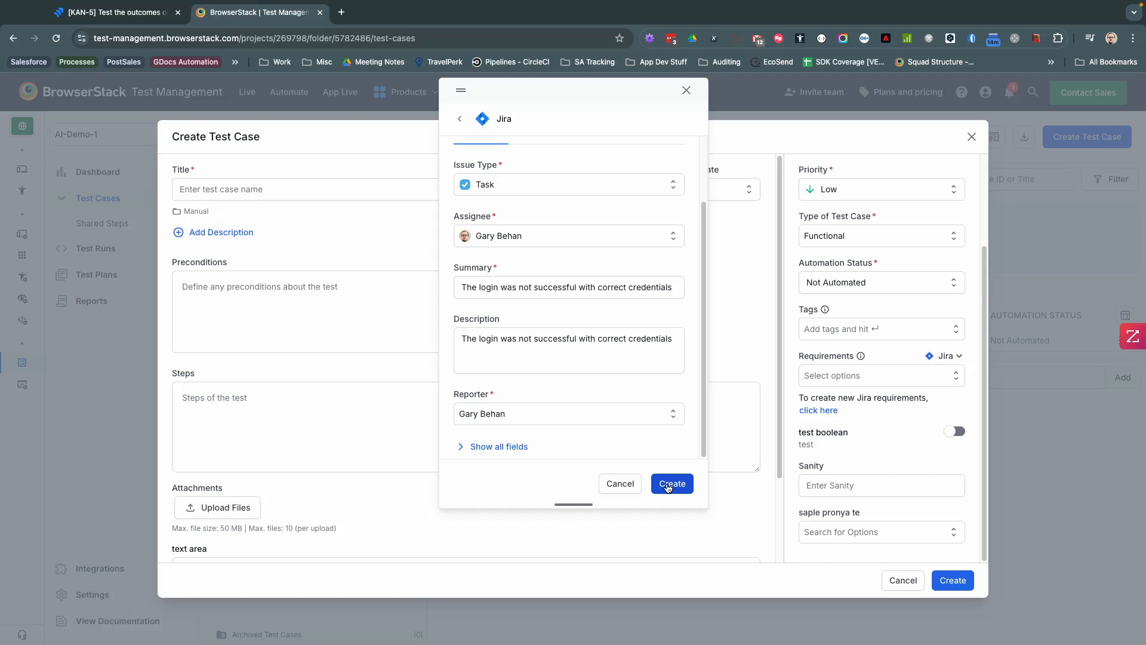
{"action": "left_click", "coordinate": [667, 487]}
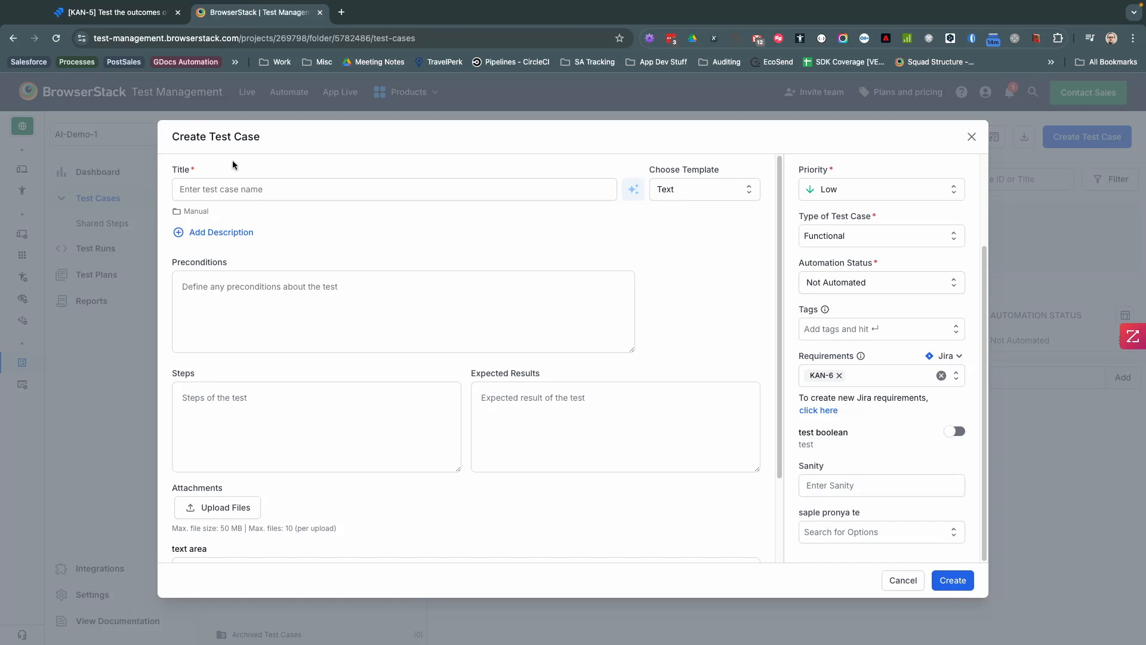
{"action": "left_click", "coordinate": [228, 188]}
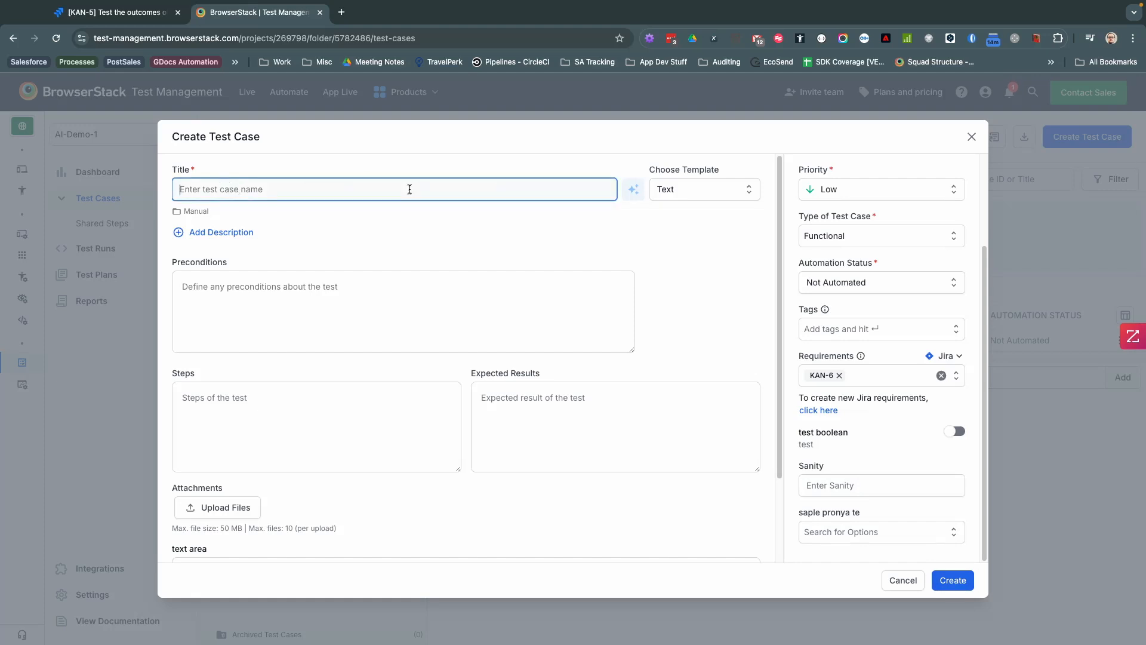
Step: Title the test case 'The login was not successful with correct credentials'
{"action": "type", "text": "The"}
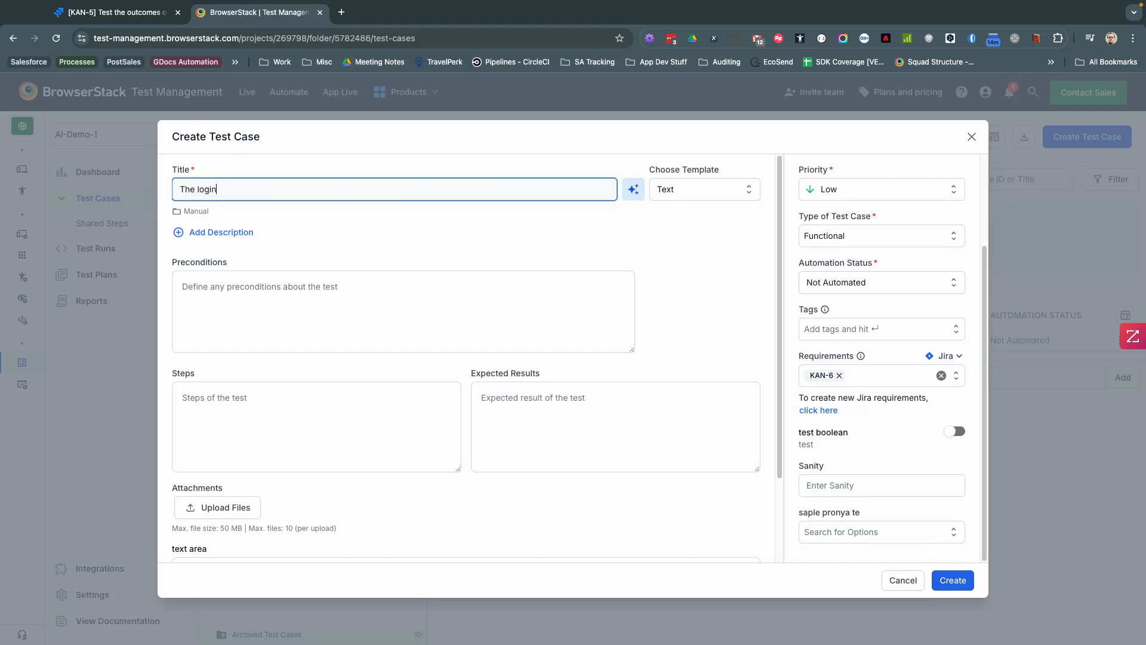
{"action": "type", "text": " login"}
{"action": "key", "text": "ctrl+a"}
{"action": "key", "text": "ctrl+v"}
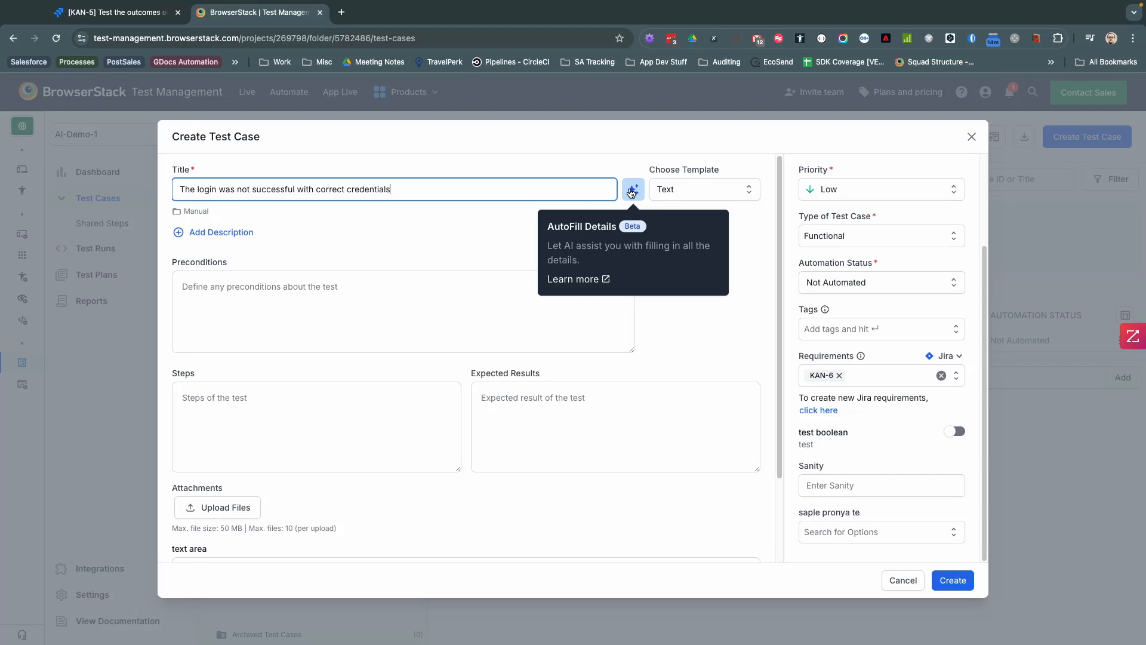
Step: AI-fill the test case details, review the generated steps, and save it as TC-545345
{"action": "left_click", "coordinate": [631, 192]}
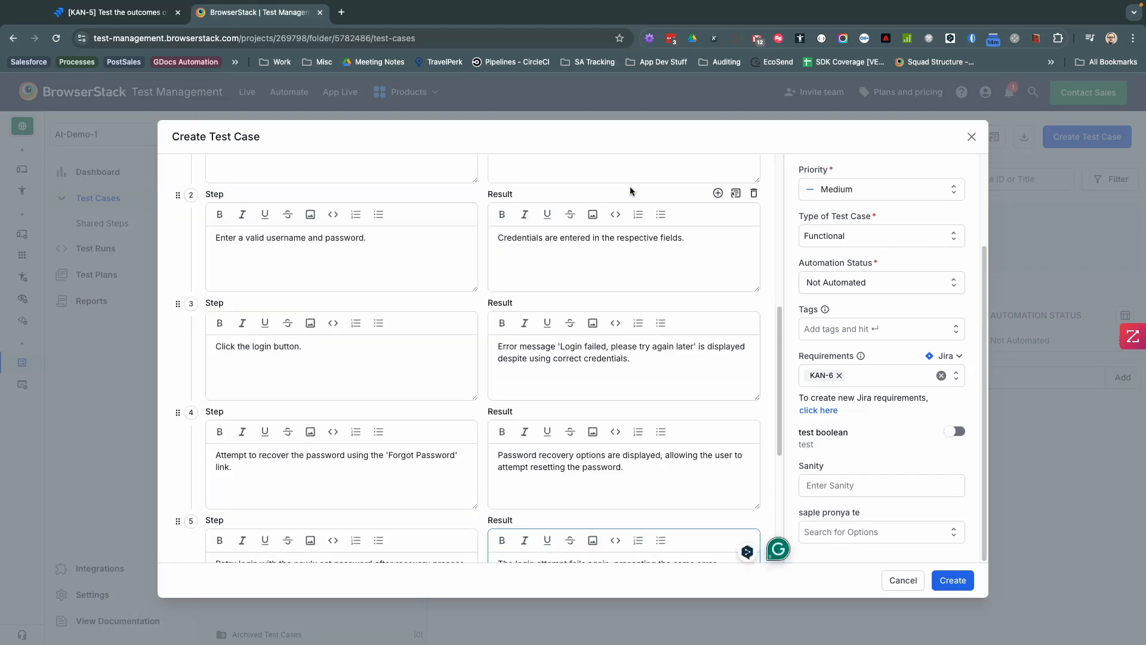
{"action": "scroll", "coordinate": [222, 254], "scroll_direction": "up", "scroll_amount": 5}
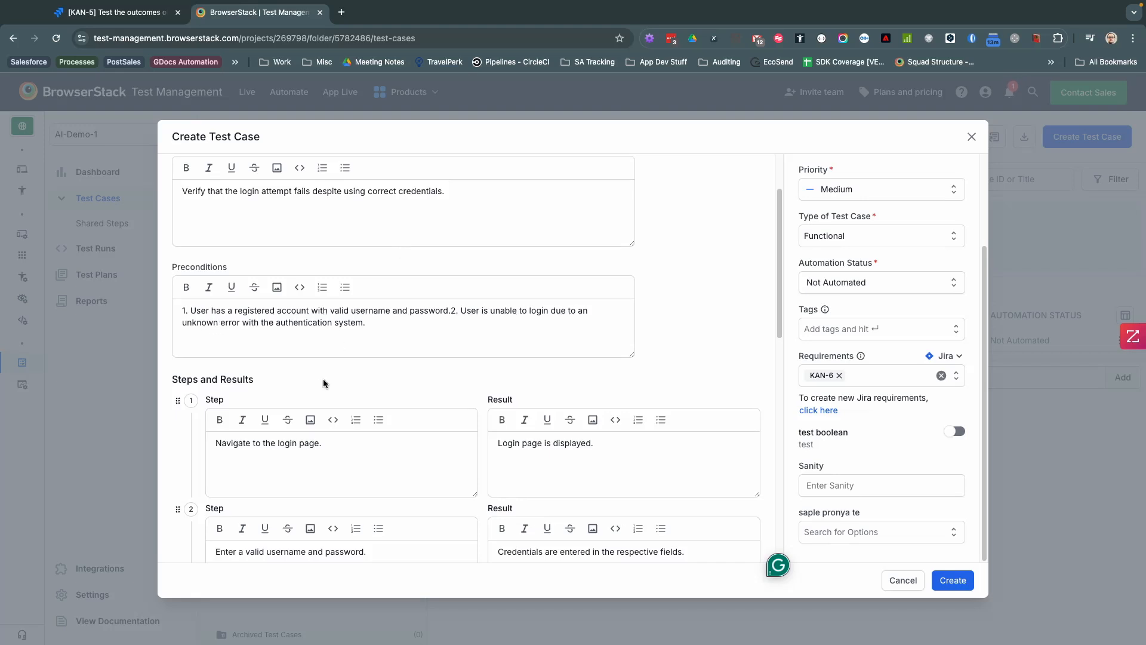
{"action": "scroll", "coordinate": [320, 383], "scroll_direction": "down", "scroll_amount": 2}
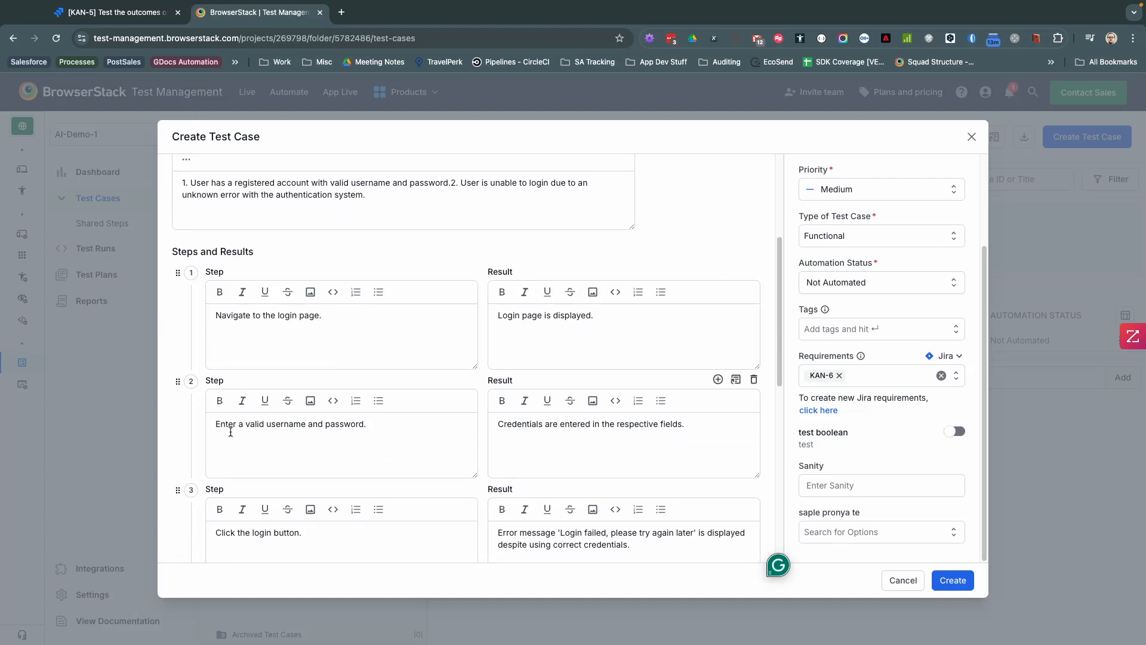
{"action": "scroll", "coordinate": [221, 428], "scroll_direction": "down", "scroll_amount": 3}
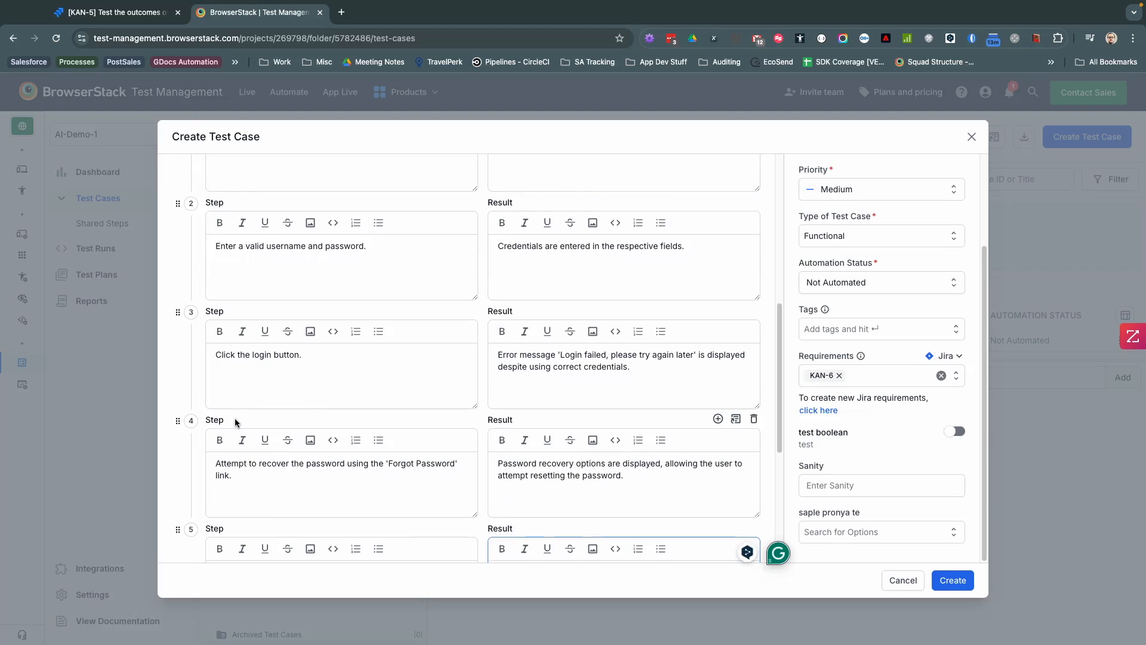
{"action": "scroll", "coordinate": [269, 427], "scroll_direction": "down", "scroll_amount": 1}
{"action": "scroll", "coordinate": [472, 442], "scroll_direction": "down", "scroll_amount": 5}
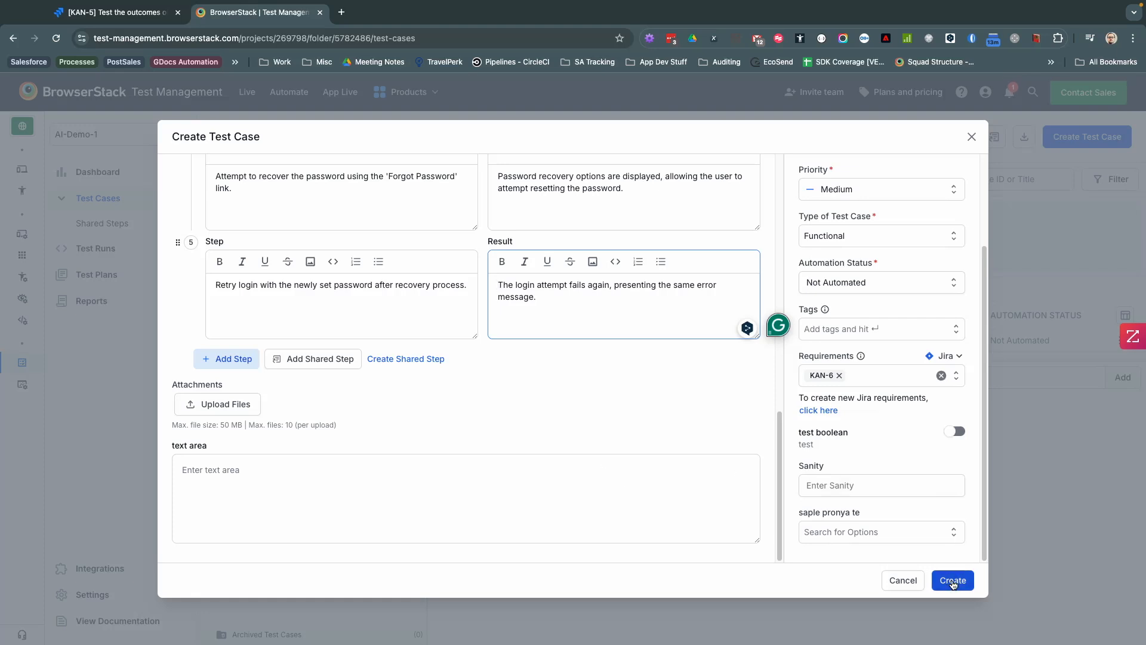
{"action": "left_click", "coordinate": [953, 583]}
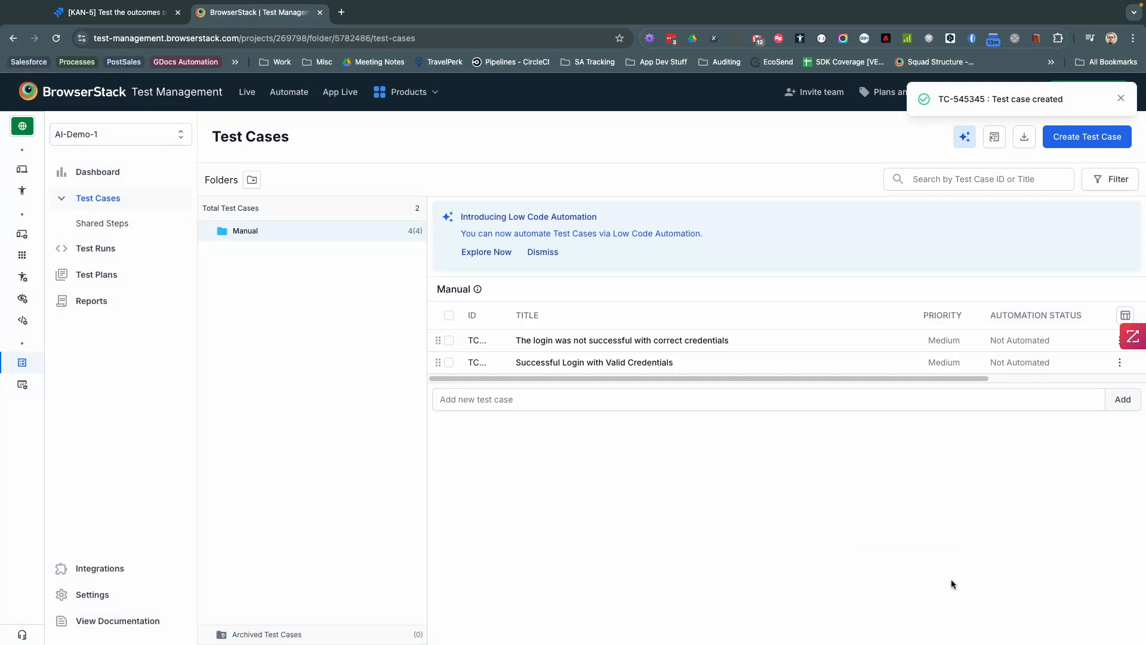
{"action": "left_click", "coordinate": [128, 13]}
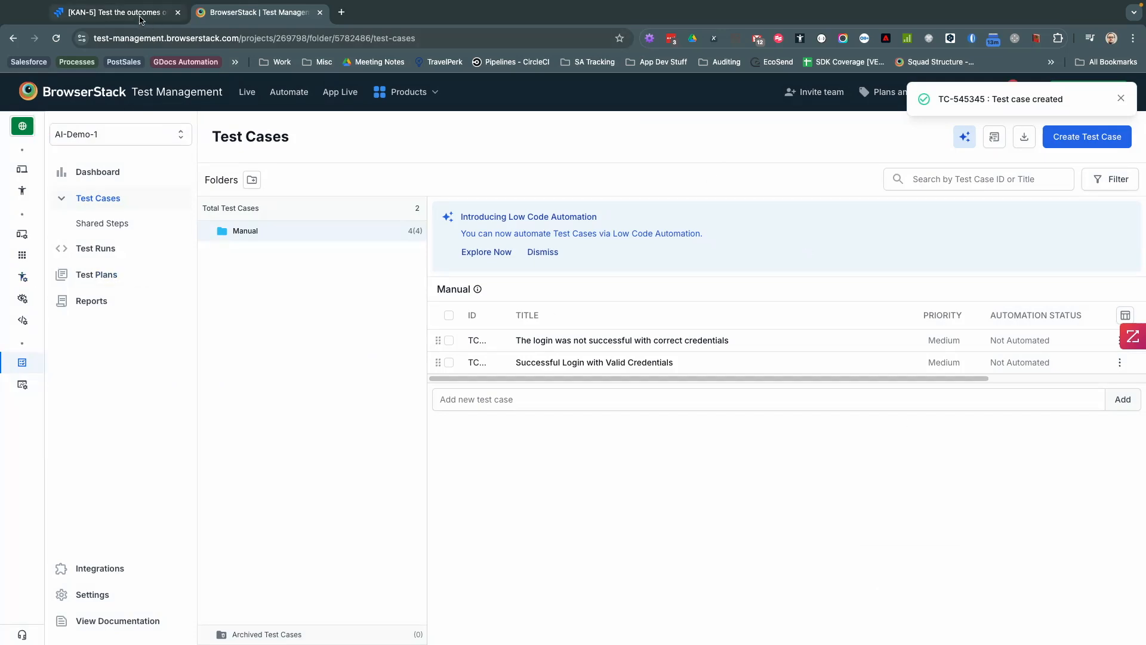
Step: Reload KAN-6 and open its linked failed-login test case in Test Management
{"action": "key", "text": "super+r"}
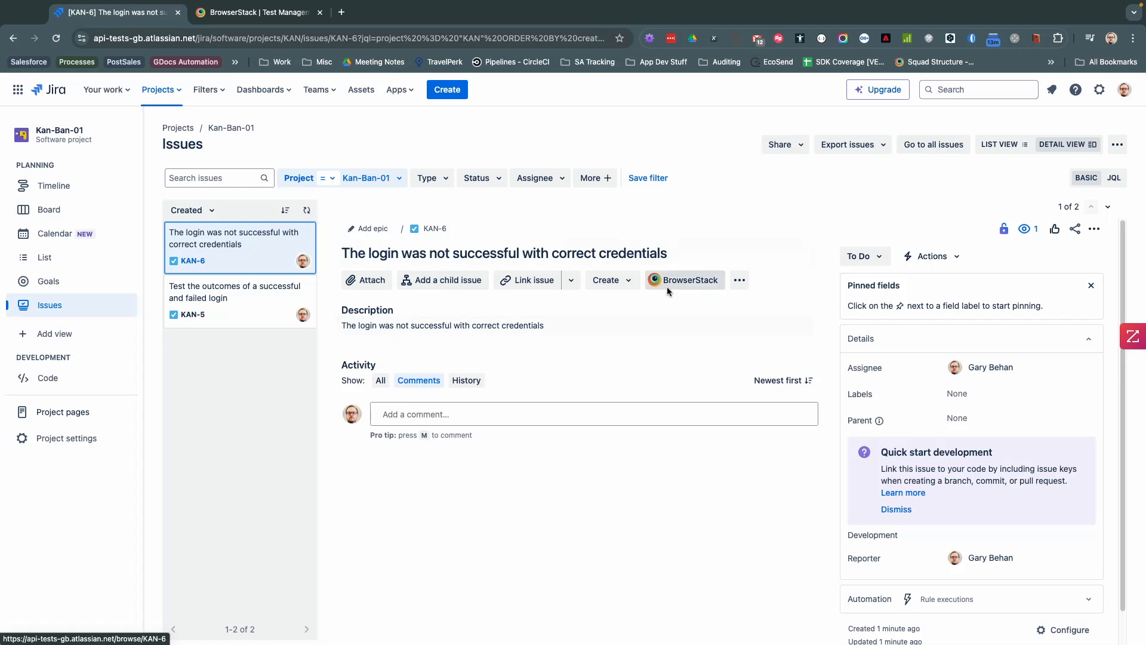
{"action": "left_click", "coordinate": [686, 281]}
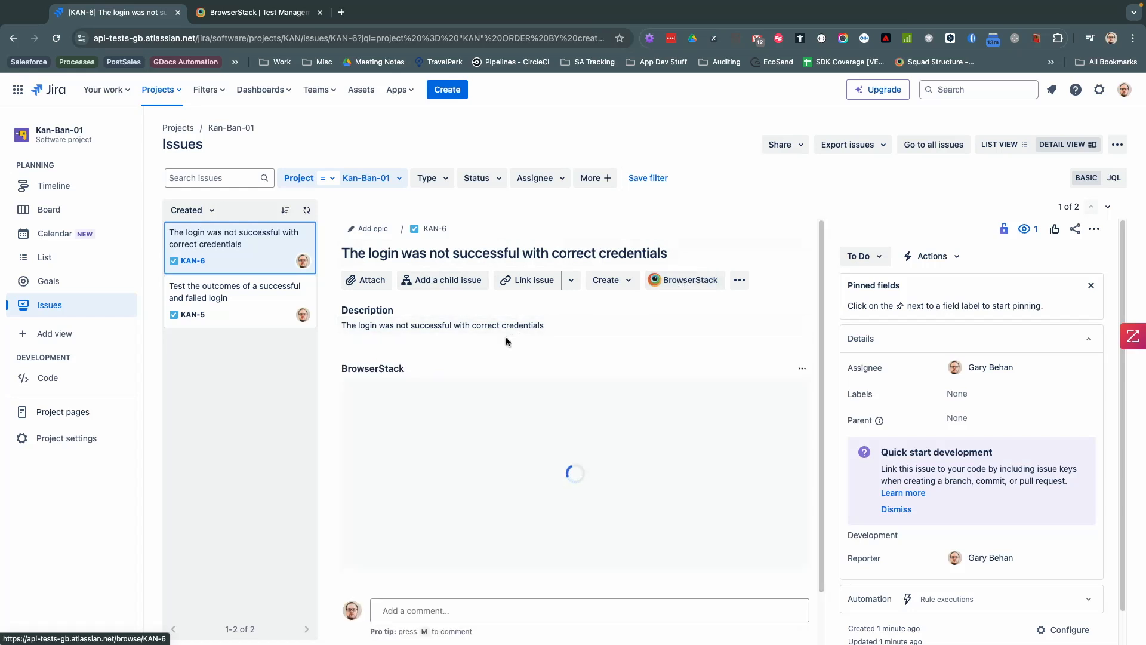
{"action": "scroll", "coordinate": [326, 384], "scroll_direction": "down", "scroll_amount": 1}
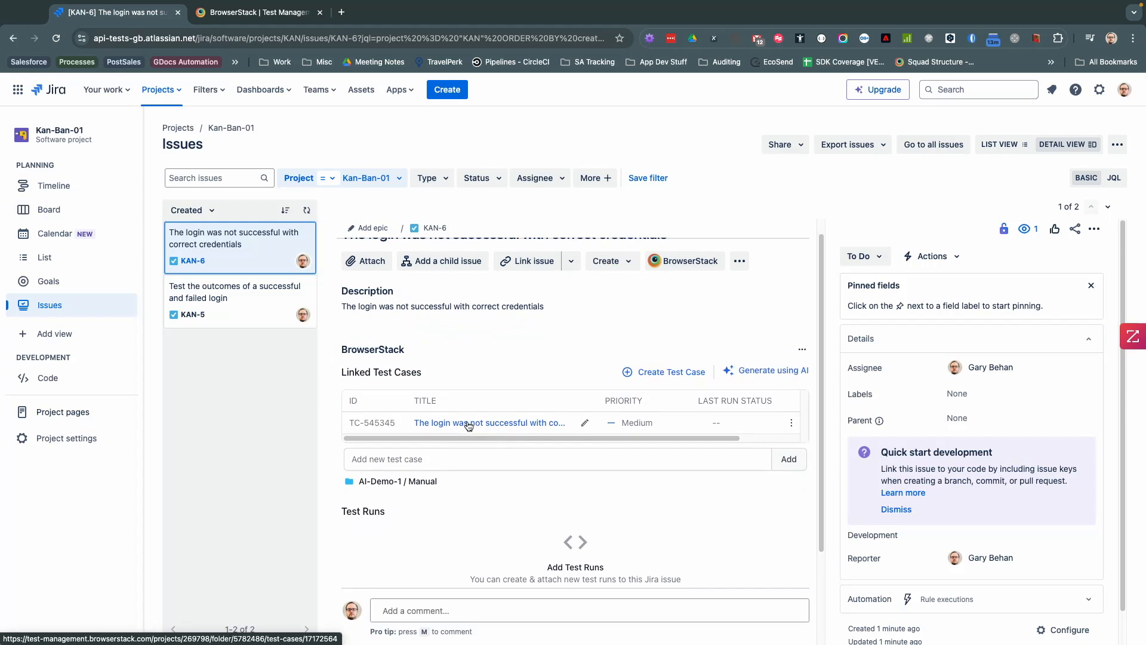
{"action": "left_click", "coordinate": [468, 423]}
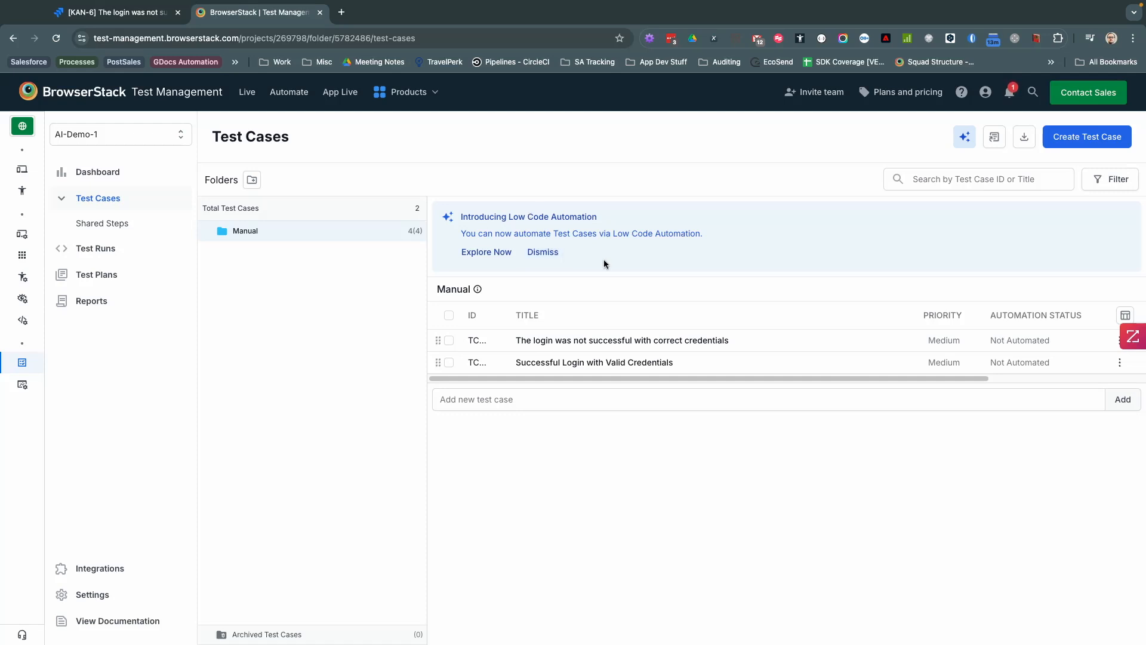
Step: View both test cases' details, then automate Successful Login with Valid Credentials using BrowserStack AI
{"action": "left_click", "coordinate": [625, 341]}
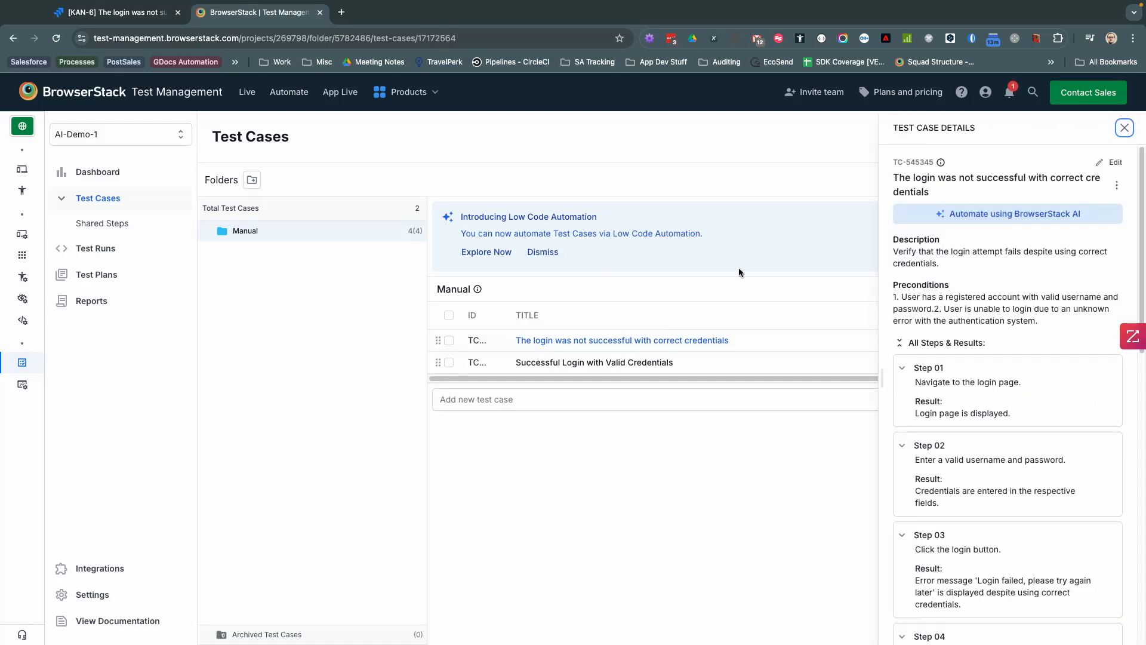
{"action": "left_click", "coordinate": [565, 364]}
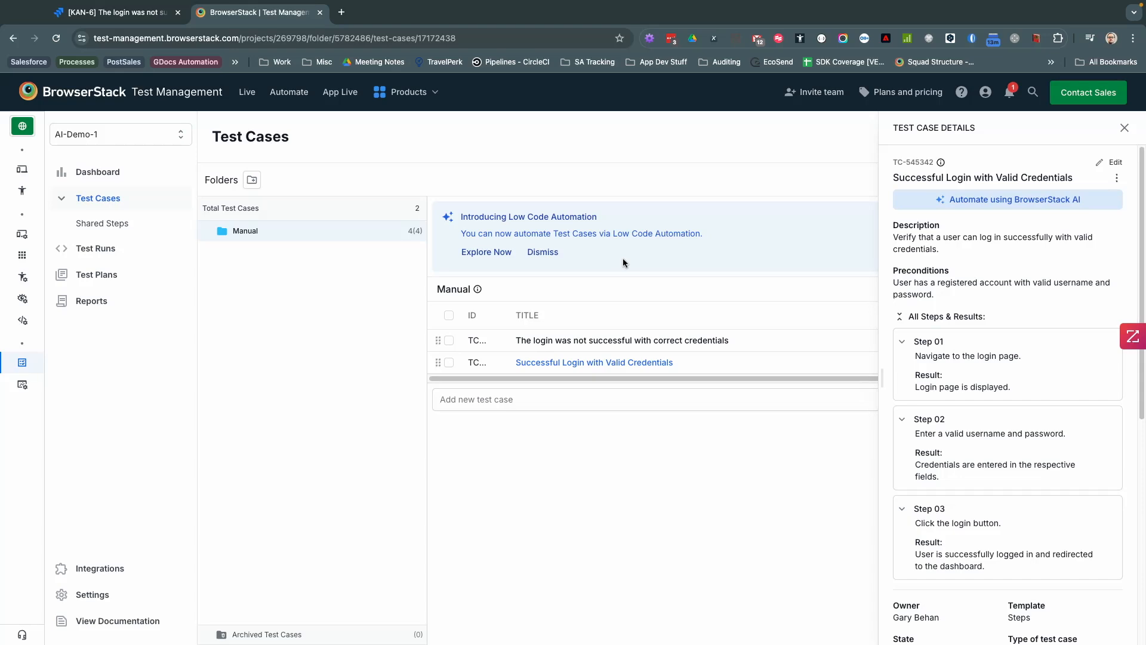
{"action": "mouse_move", "coordinate": [1018, 206]}
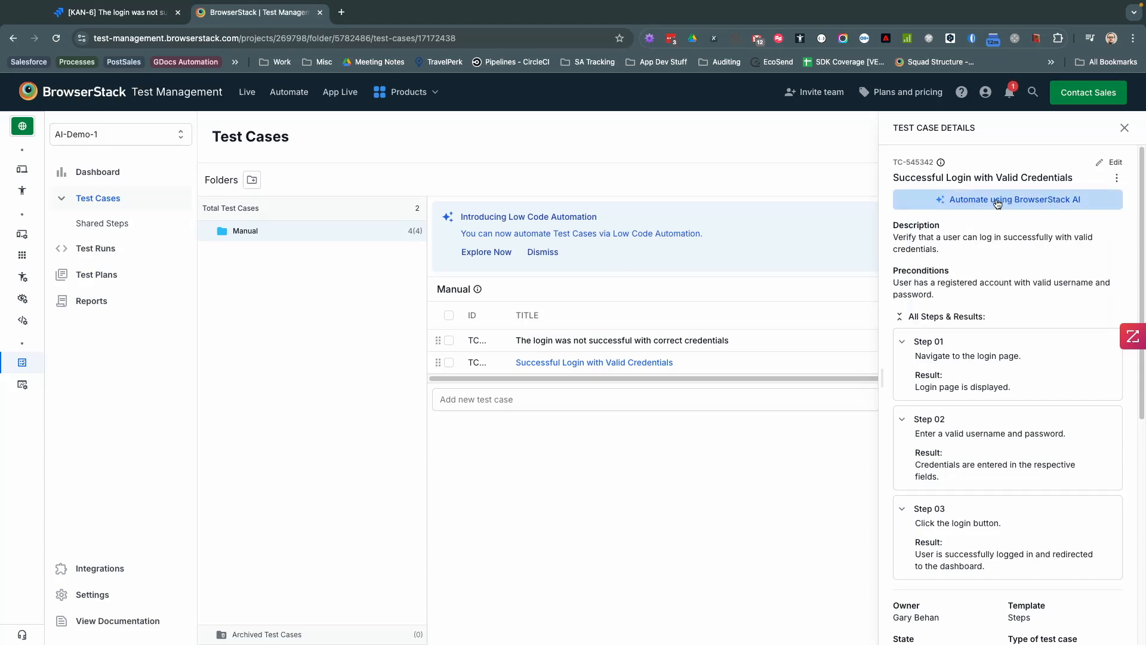
{"action": "left_click", "coordinate": [996, 202]}
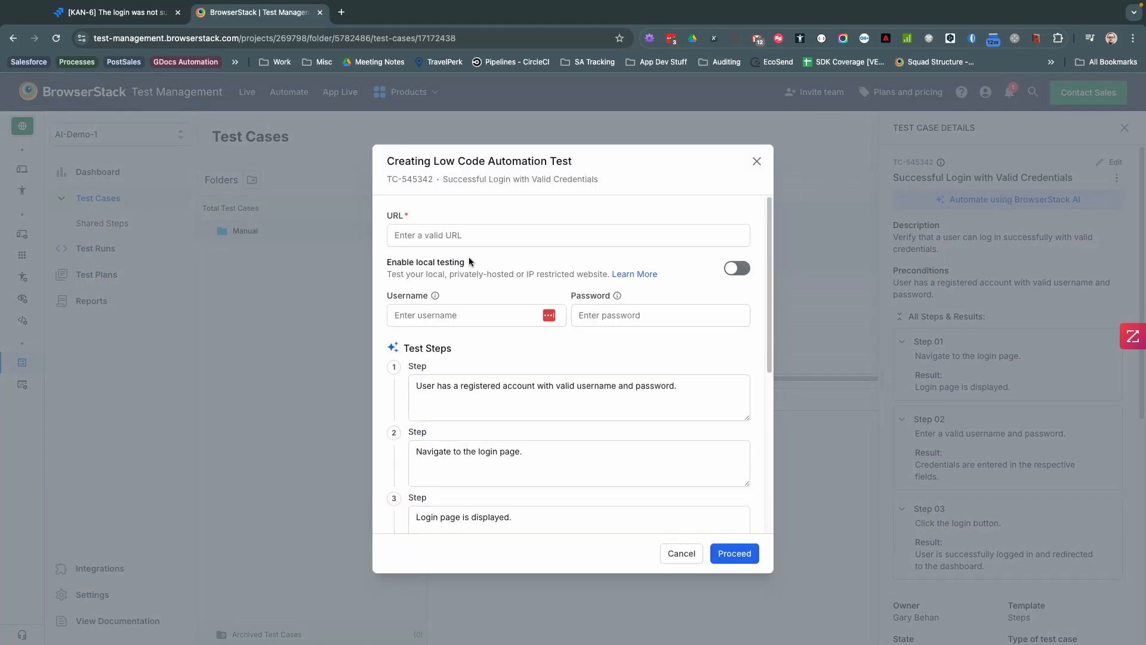
{"action": "left_click", "coordinate": [439, 236]}
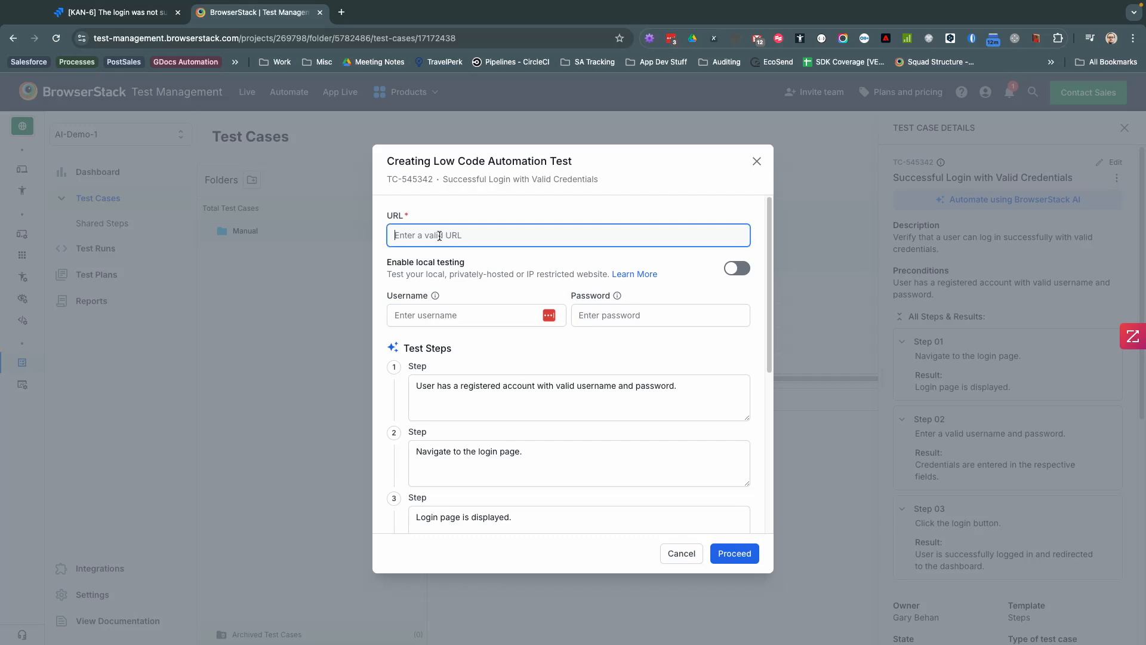
{"action": "type", "text": "https://pt"}
{"action": "type", "text": "acticetestautomationc"}
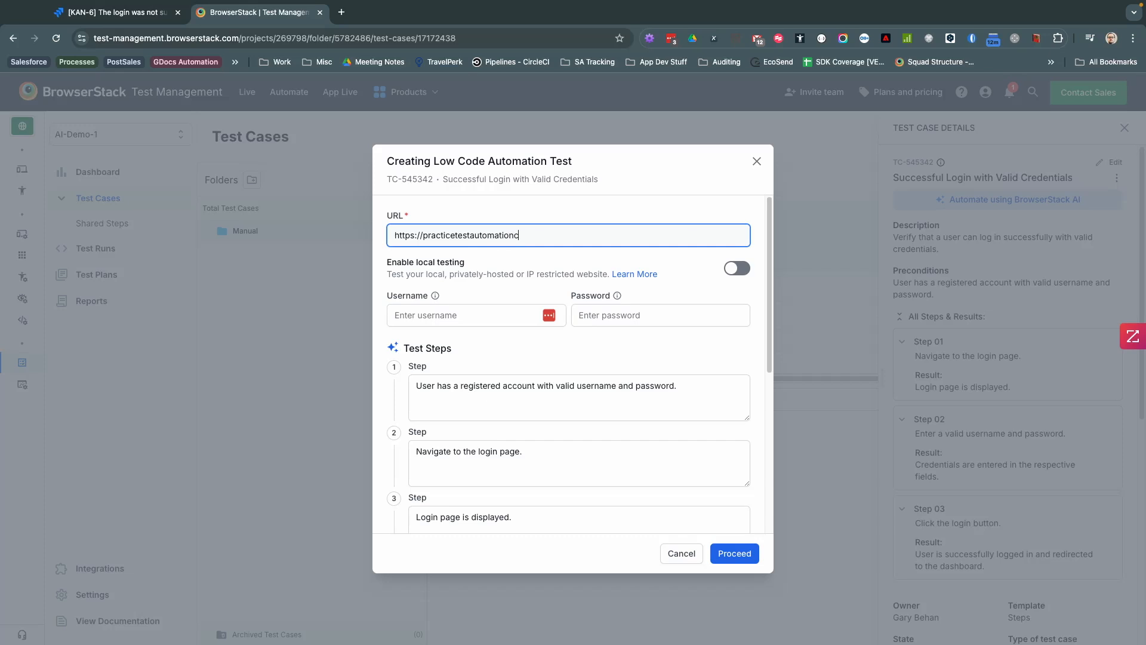
{"action": "key", "text": "BackSpace"}
{"action": "type", "text": ".com/practice-test-login"}
{"action": "left_click", "coordinate": [440, 316]}
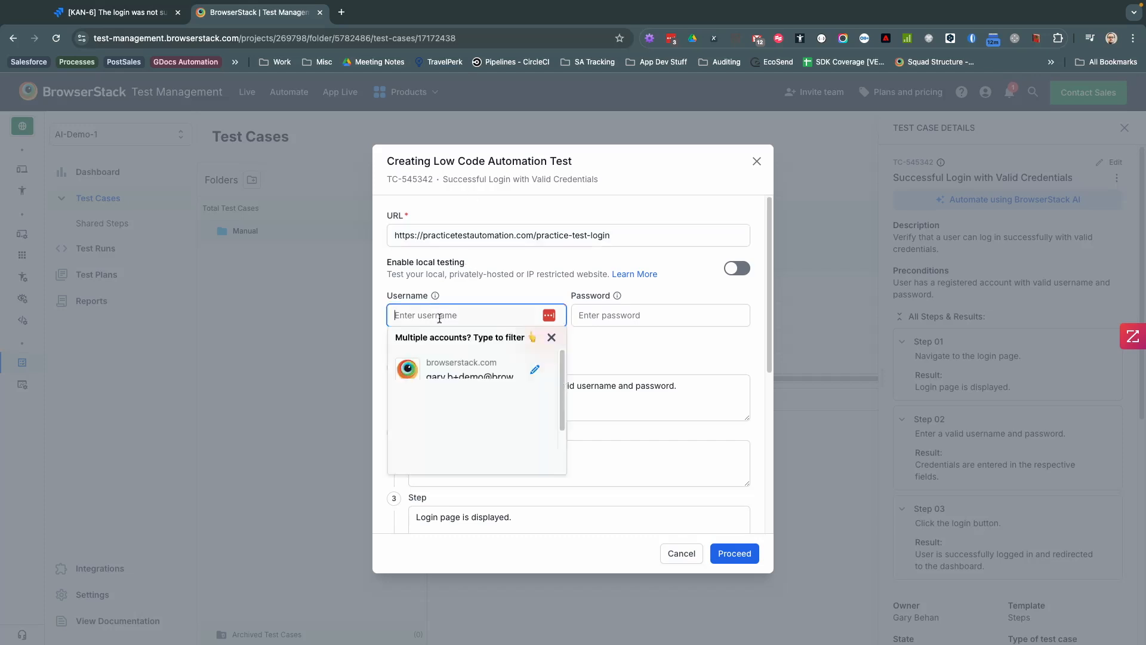
{"action": "type", "text": "studen"}
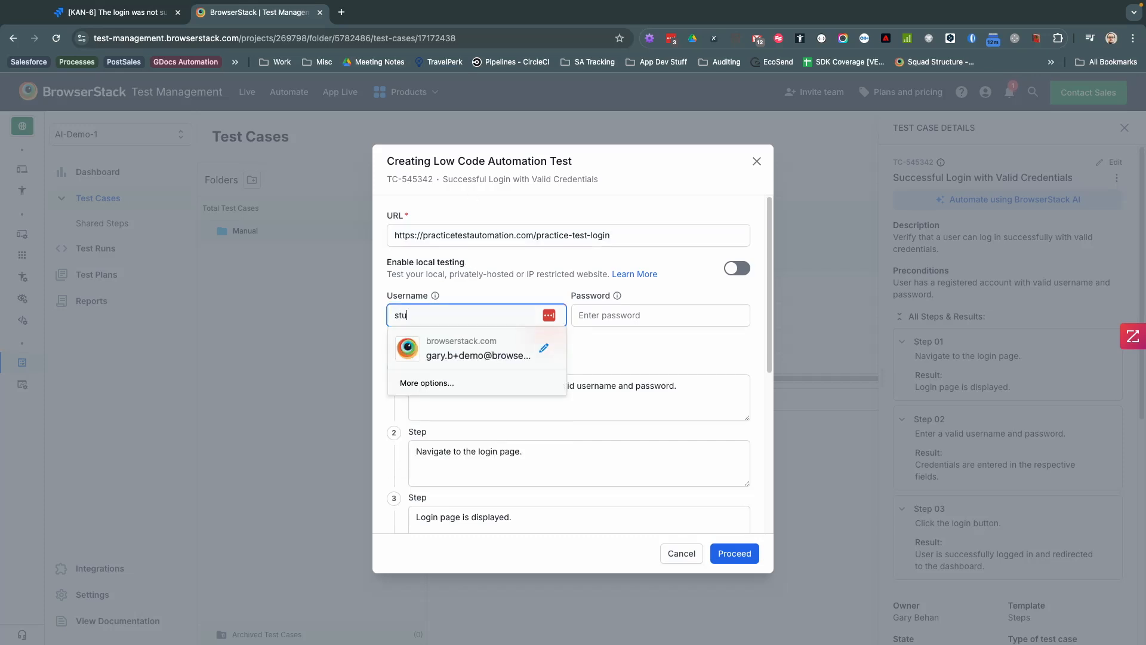
{"action": "key", "text": "Tab"}
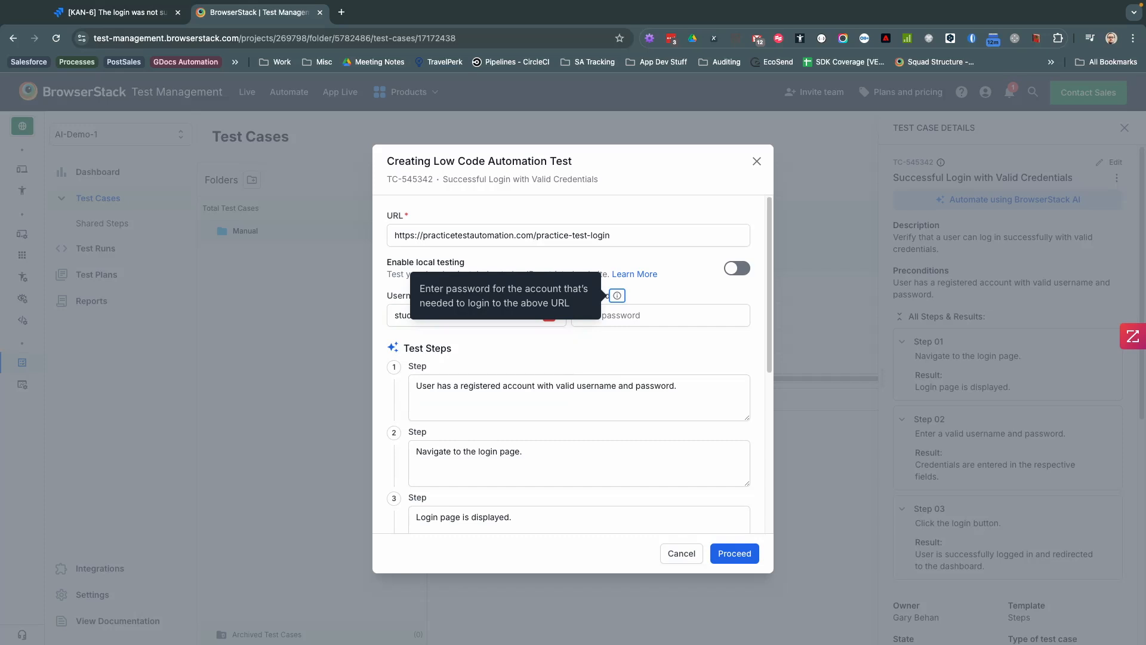
{"action": "key", "text": "Tab"}
{"action": "type", "text": "Password123"}
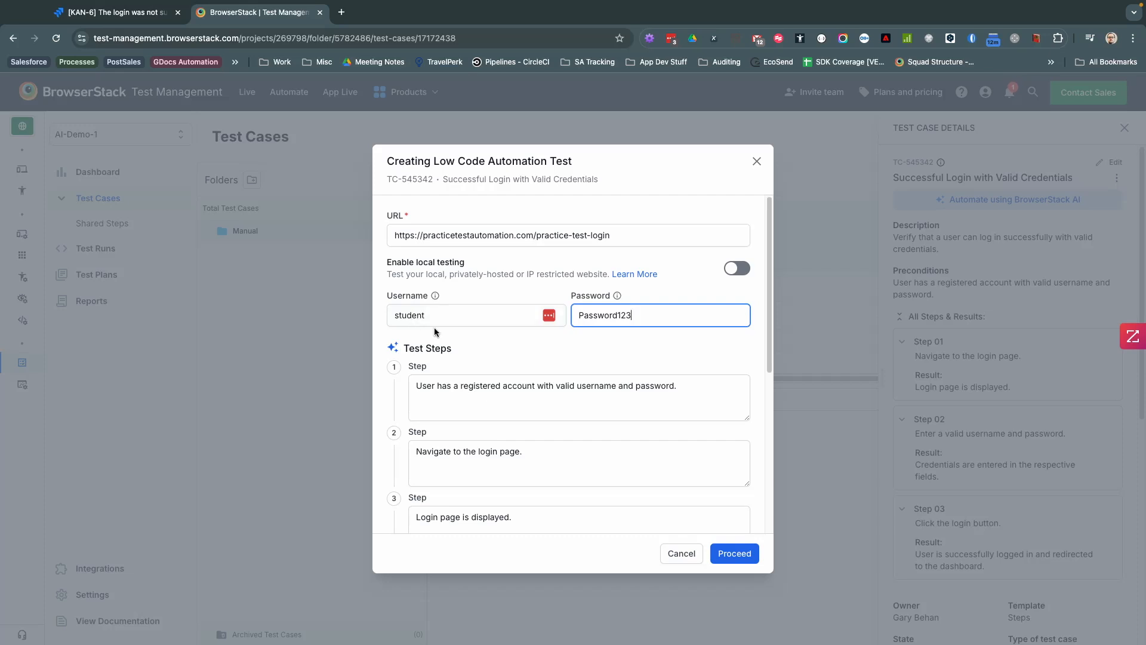
{"action": "scroll", "coordinate": [503, 318], "scroll_direction": "down", "scroll_amount": 1}
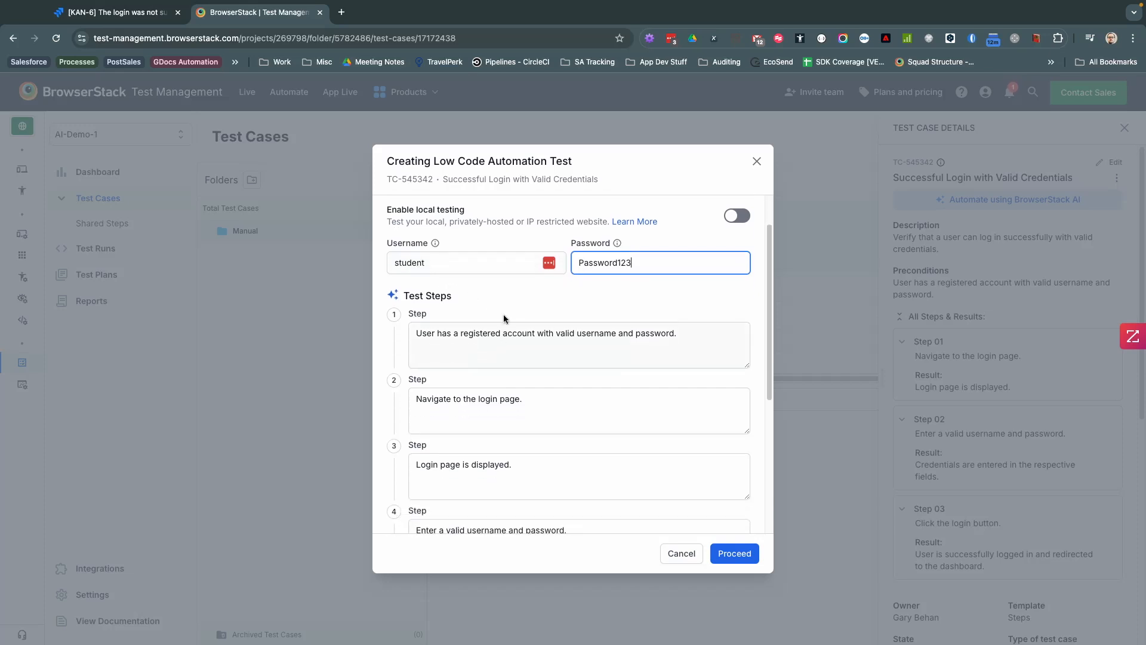
{"action": "scroll", "coordinate": [481, 405], "scroll_direction": "down", "scroll_amount": 4}
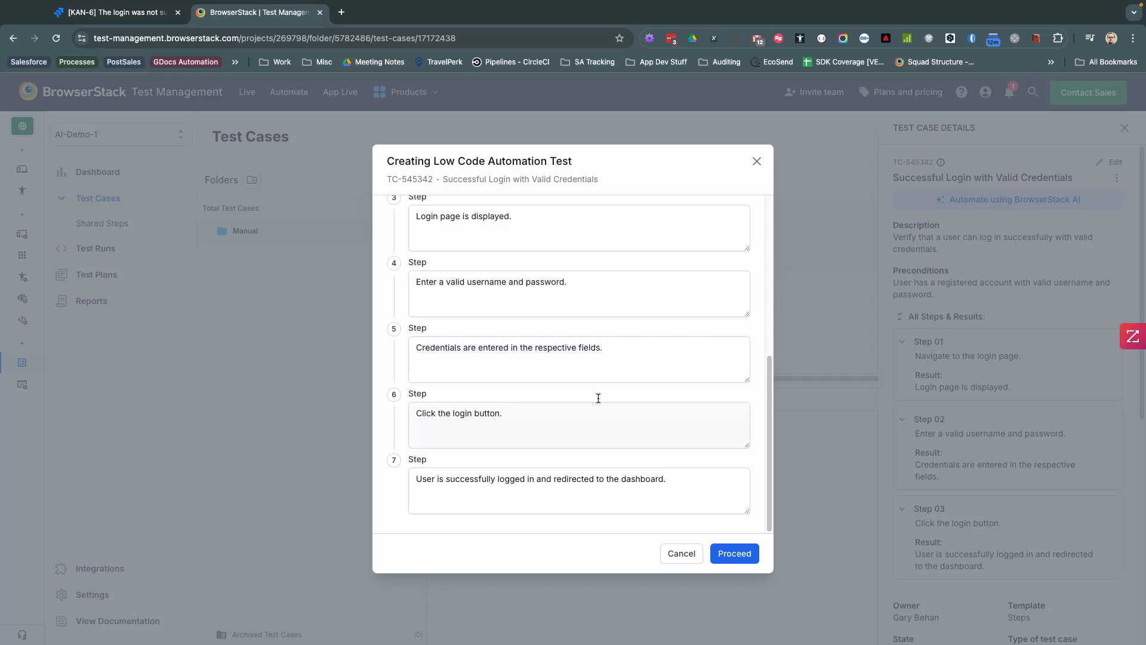
{"action": "scroll", "coordinate": [591, 396], "scroll_direction": "up", "scroll_amount": 5}
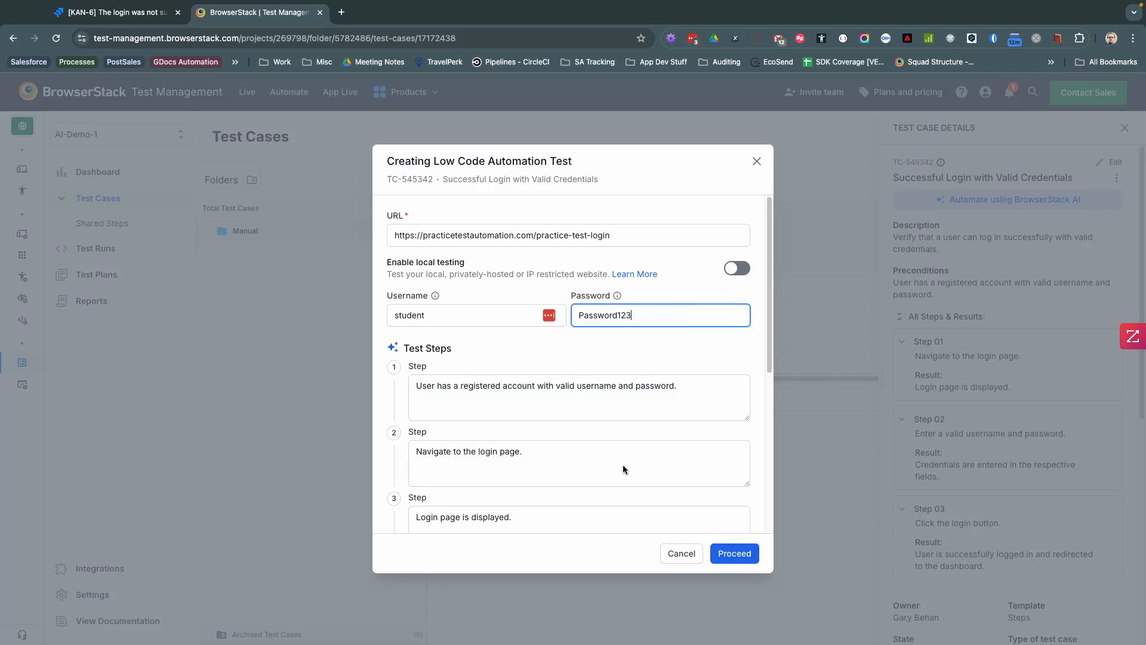
Step: Proceed with AI generation of the Successful Login test and open it from the completion toast
{"action": "left_click", "coordinate": [723, 552]}
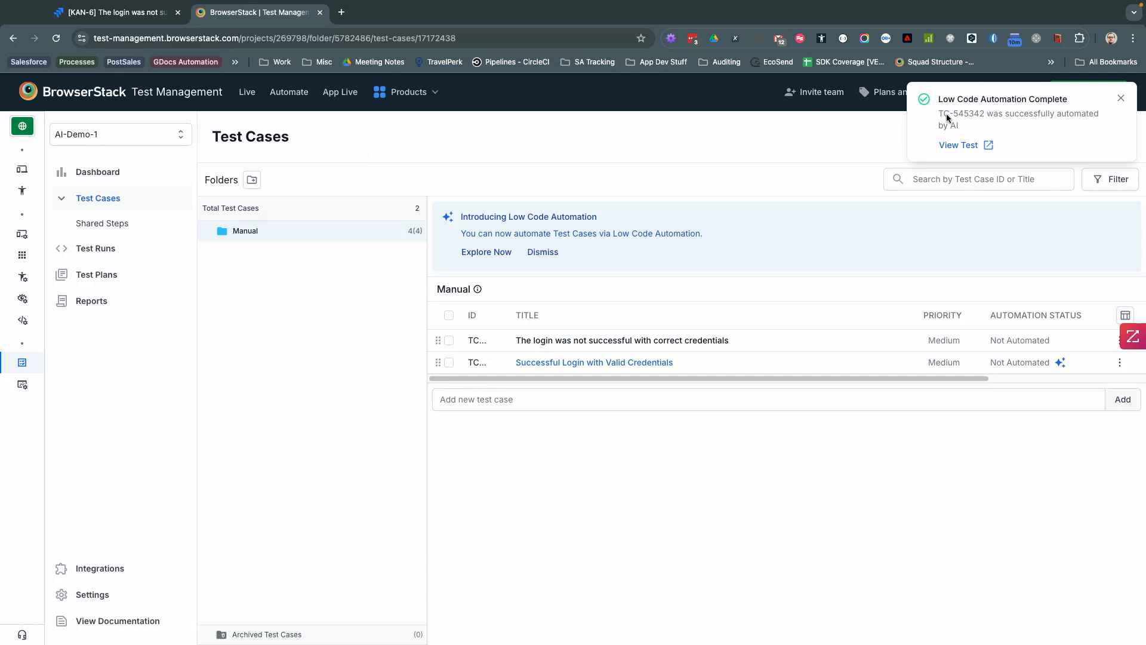
{"action": "left_click", "coordinate": [977, 145]}
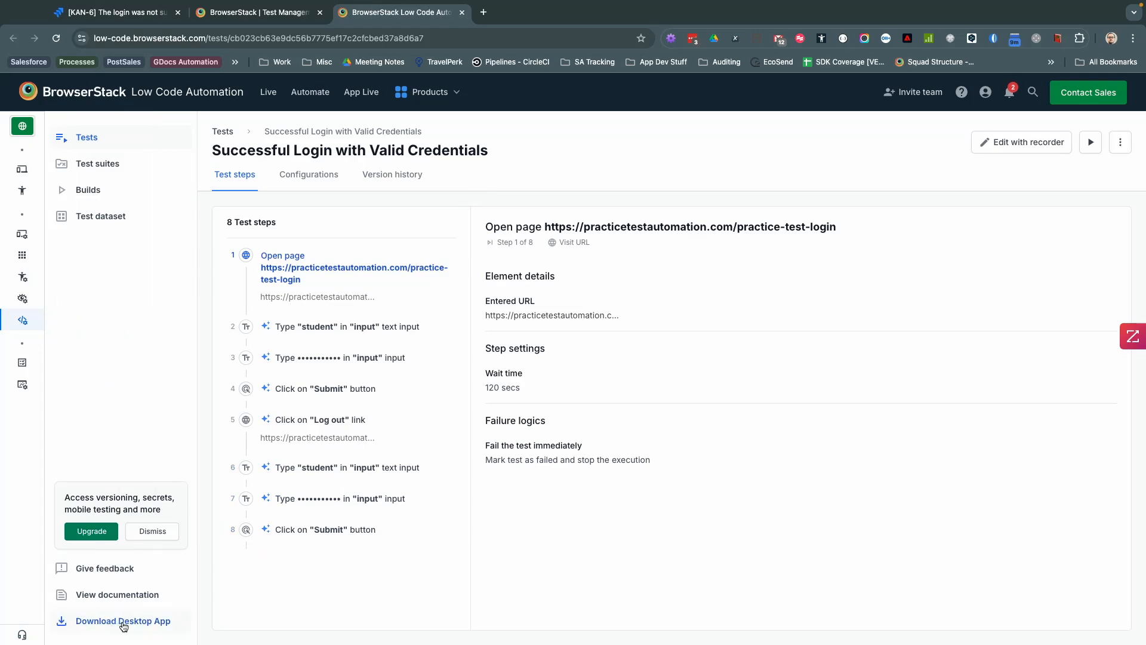
Step: Switch over to the BrowserStack Low Code Automation desktop app
{"action": "key", "text": "ctrl+Right"}
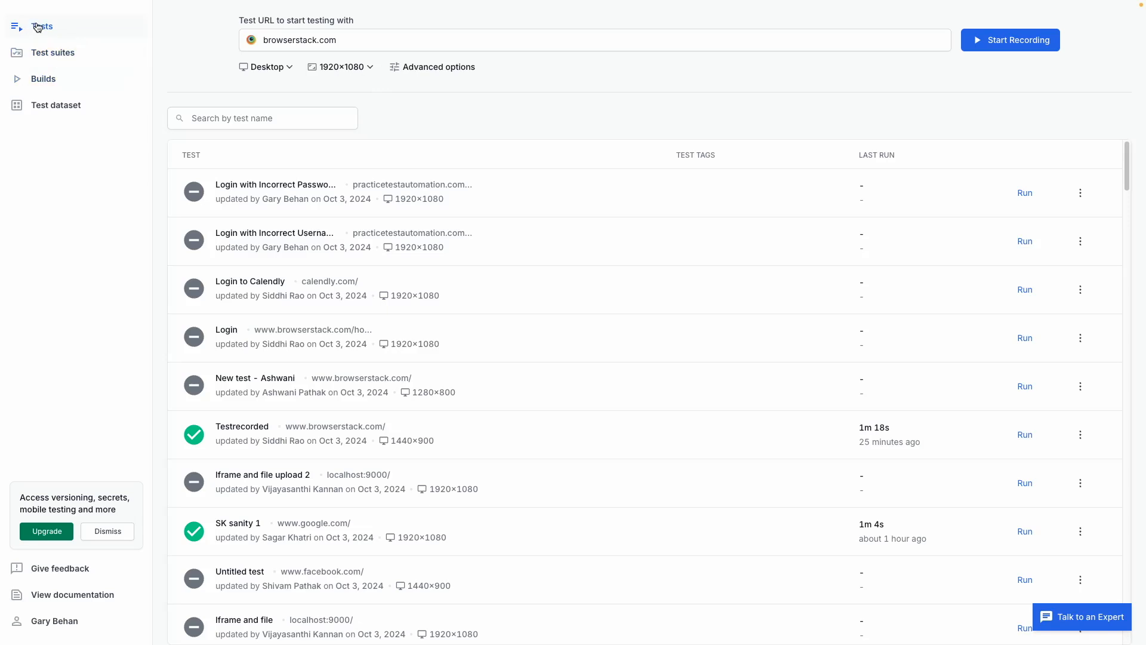
Step: Dismiss the upgrade prompt and run the Successful Login with Valid Credentials test from the Tests list
{"action": "left_click", "coordinate": [107, 532]}
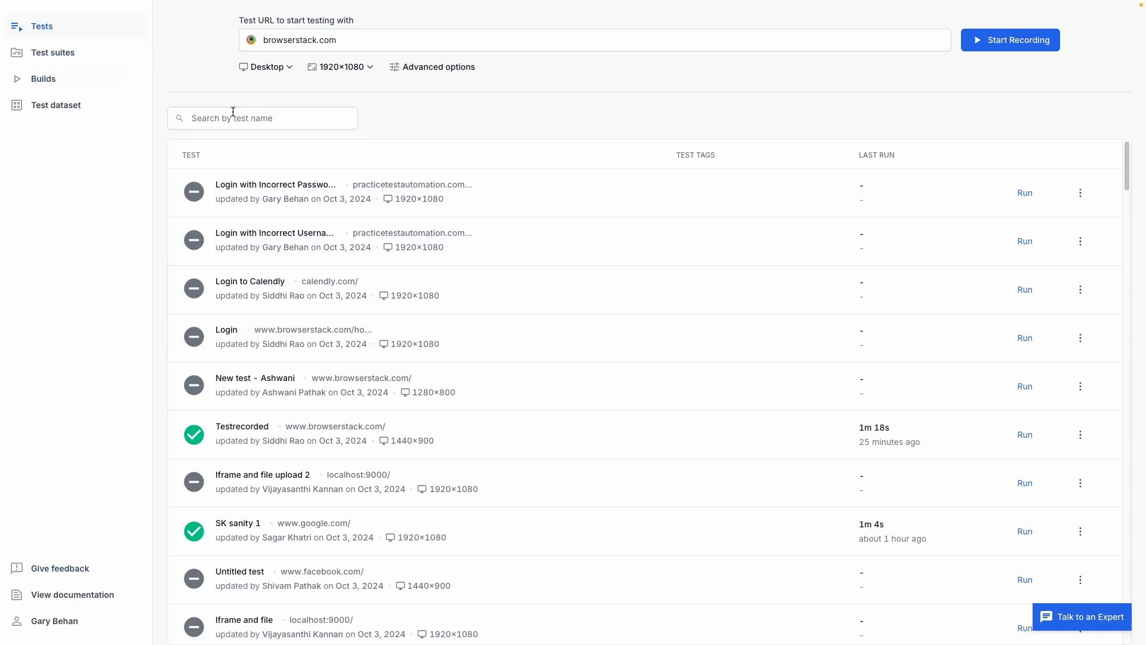
{"action": "left_click", "coordinate": [53, 64]}
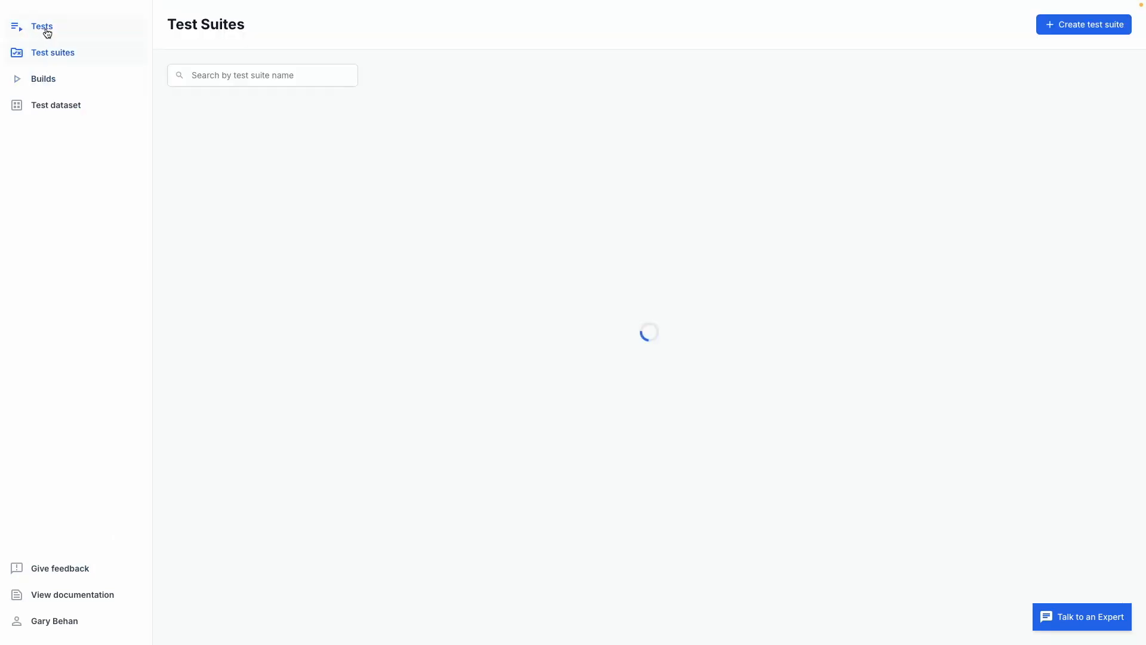
{"action": "left_click", "coordinate": [47, 32]}
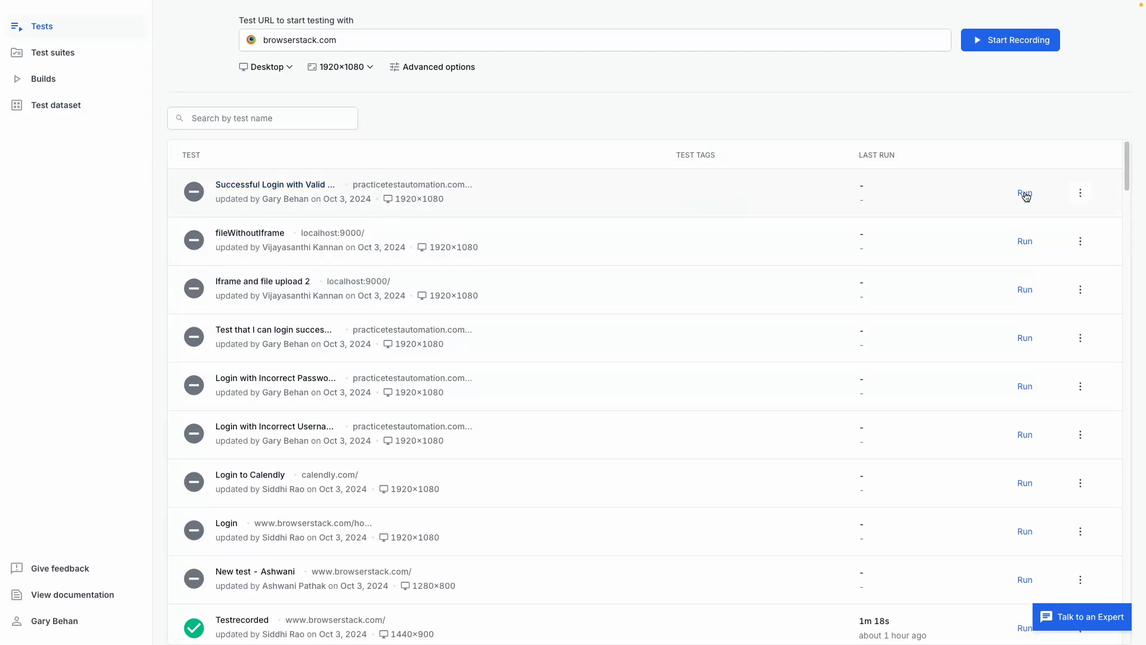
{"action": "left_click", "coordinate": [1023, 191]}
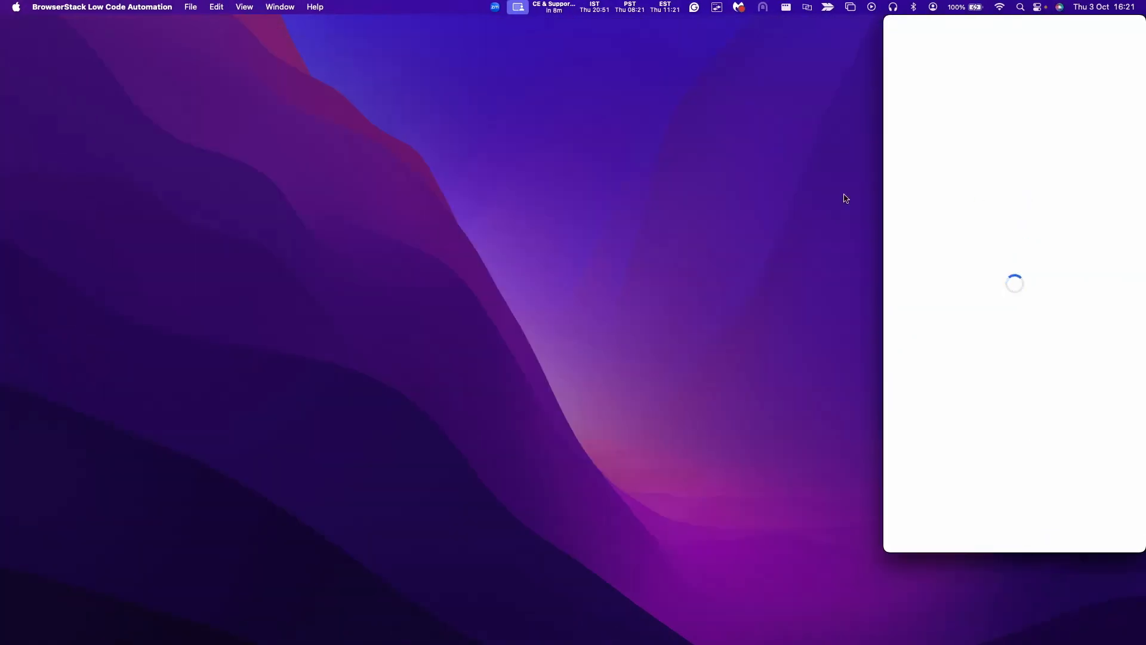